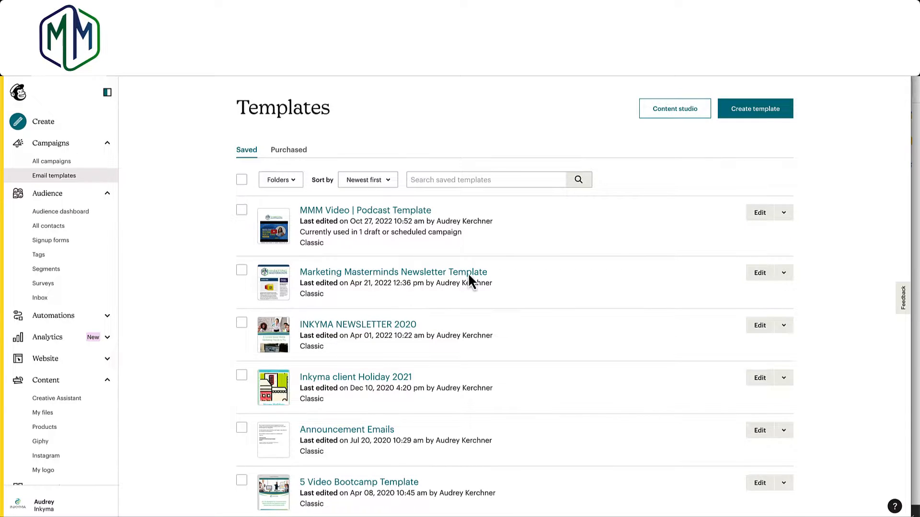
# Create a campaign from the MMM Video | Podcast Template and name it Canva Gif Creation Video.
pyautogui.click(784, 214)
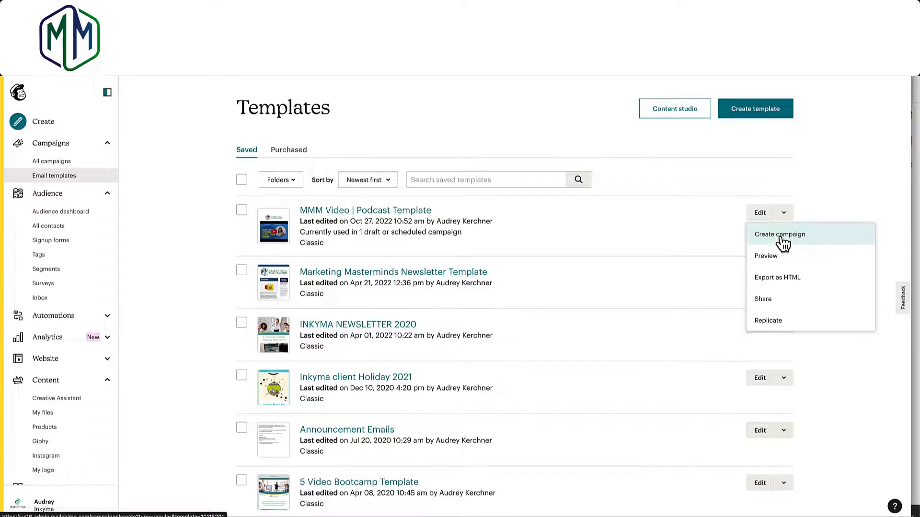
pyautogui.click(780, 238)
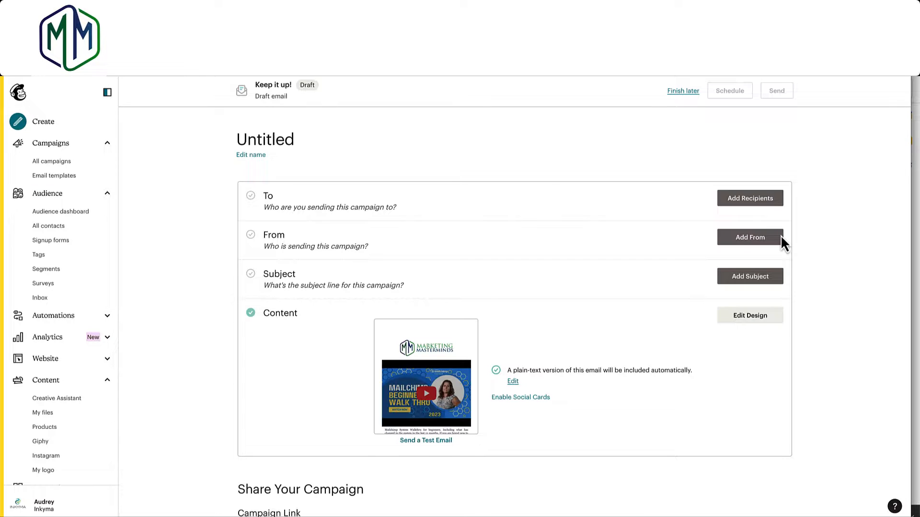
pyautogui.click(243, 156)
pyautogui.click(286, 139)
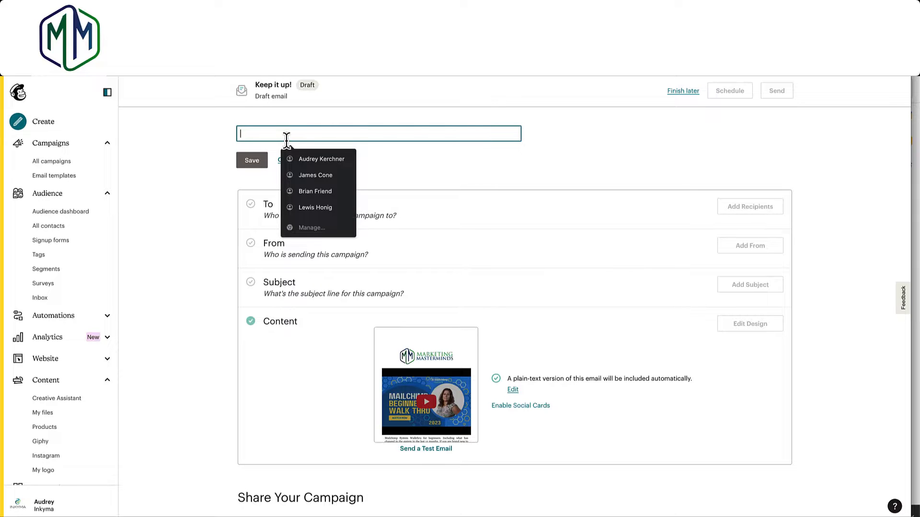
pyautogui.write('Canva ')
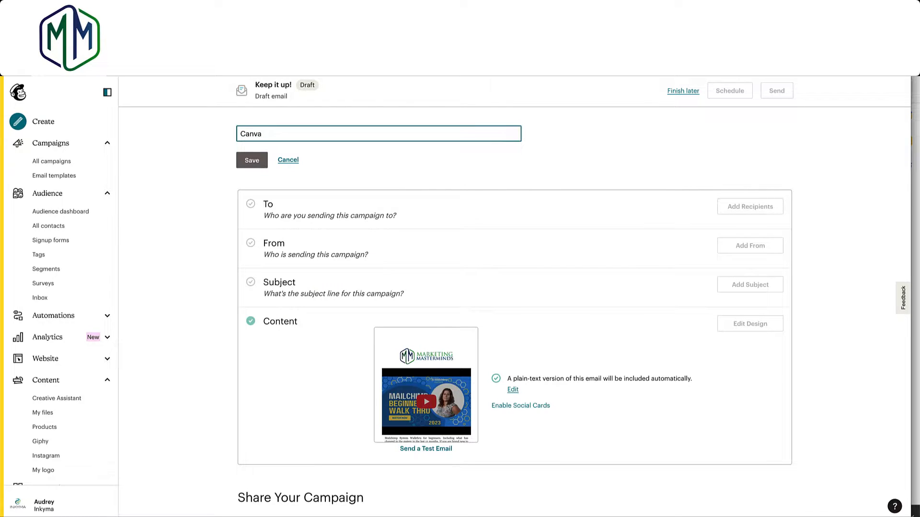
pyautogui.write('Gif Creation Video')
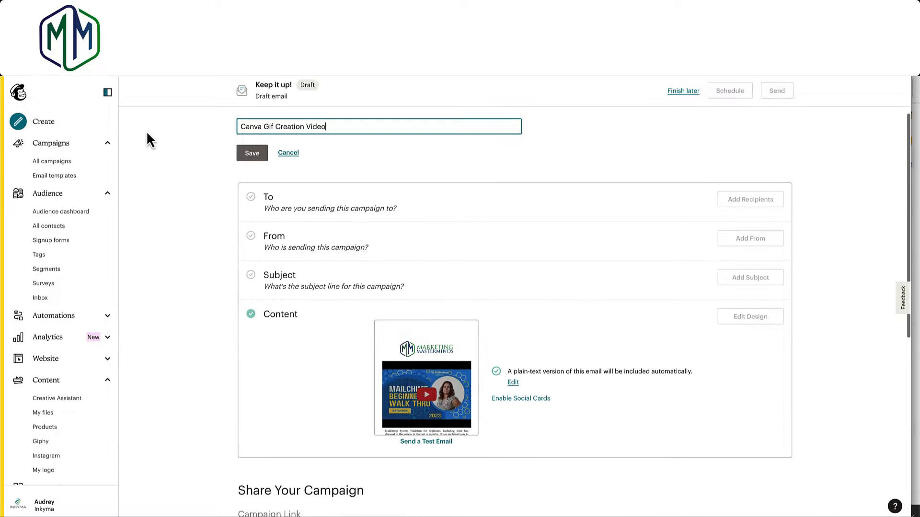
pyautogui.click(247, 154)
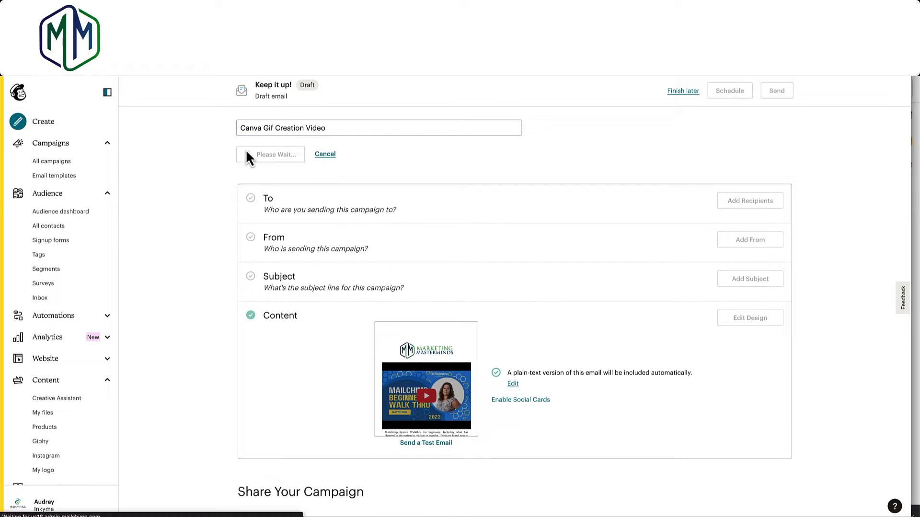
# Set the campaign recipients to all subscribers in the Marketing Masterminds audience and save.
pyautogui.click(743, 190)
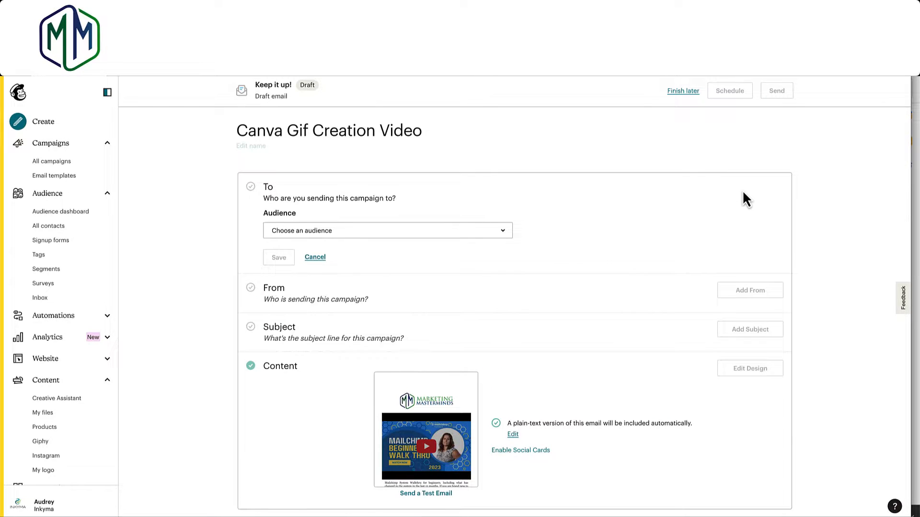
pyautogui.click(372, 233)
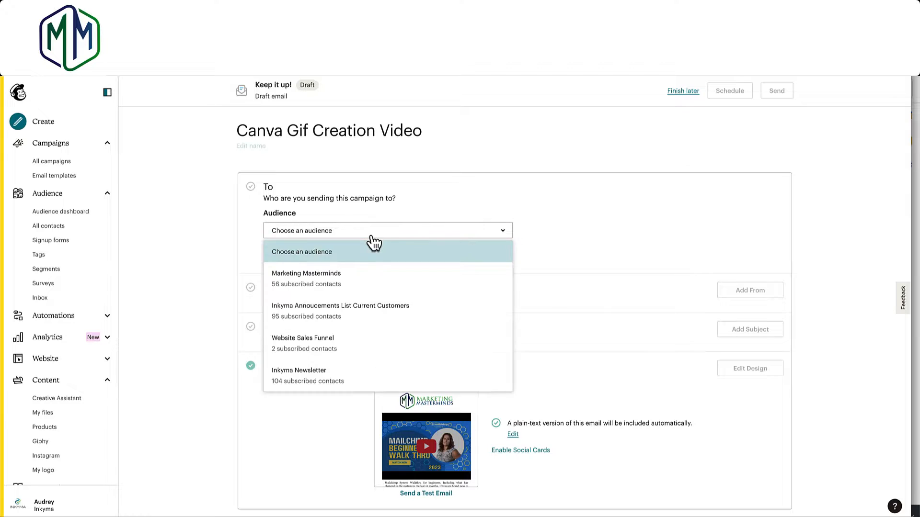
pyautogui.click(334, 284)
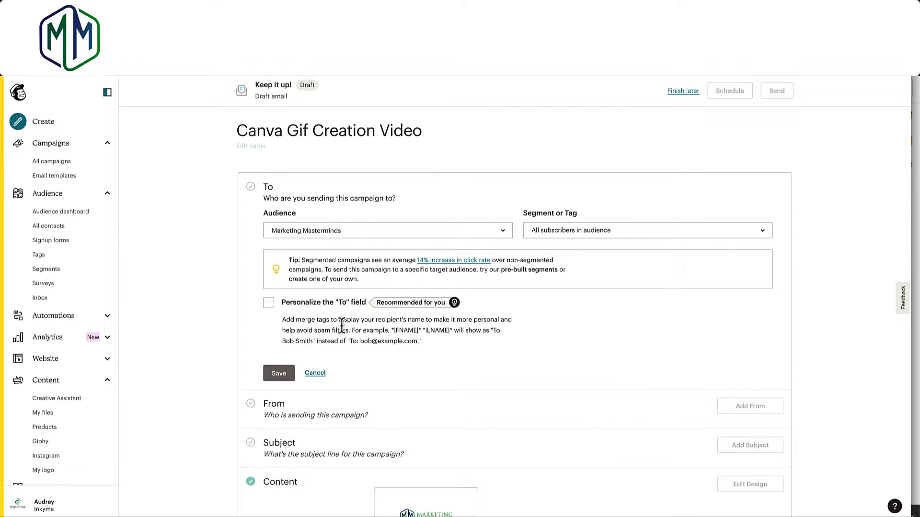
pyautogui.click(280, 374)
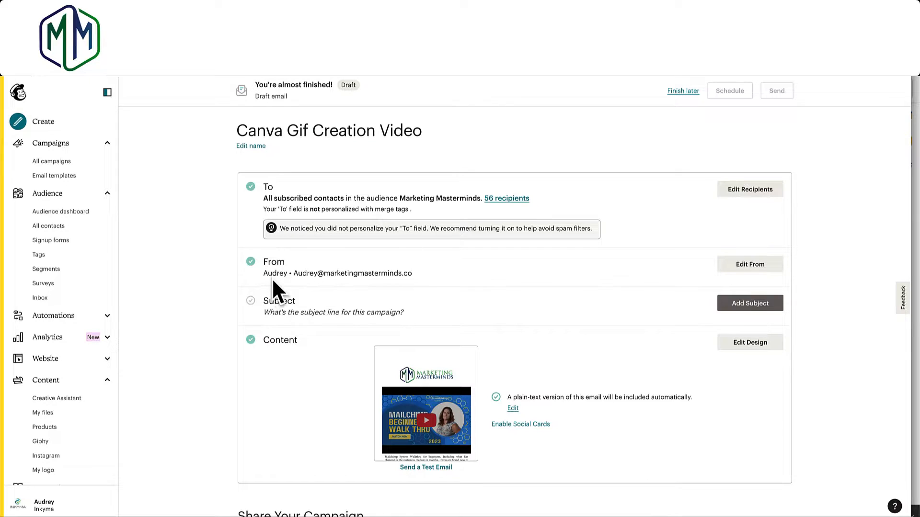
# Append Marketing Masterminds to the campaign's sender name and save the sender details.
pyautogui.click(750, 265)
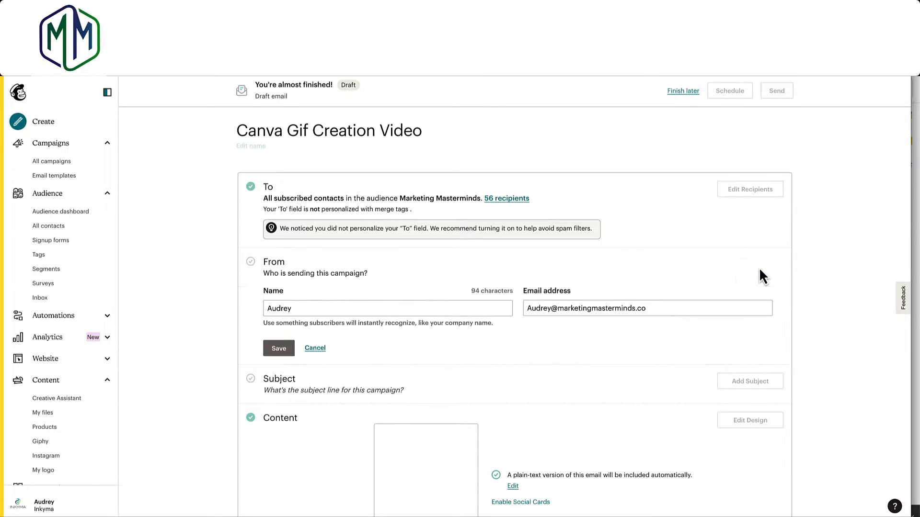
pyautogui.click(305, 309)
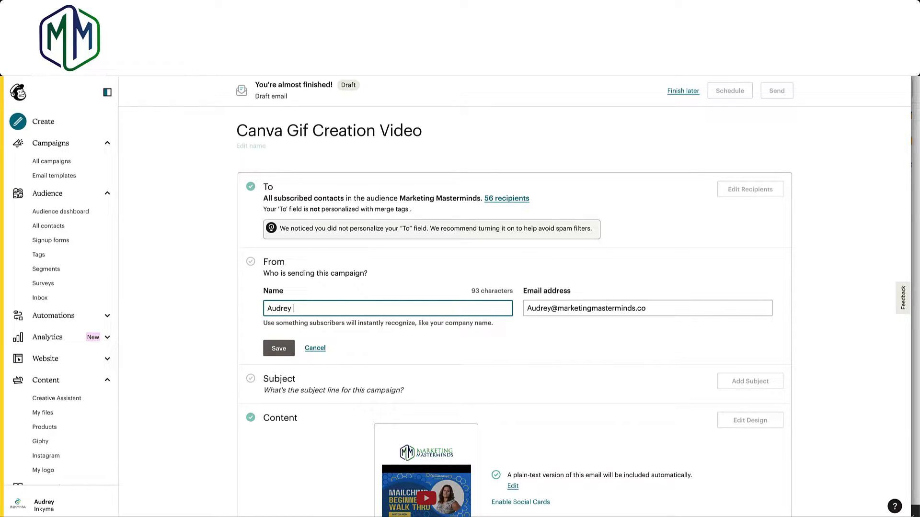
pyautogui.write('Marketing Masterminds')
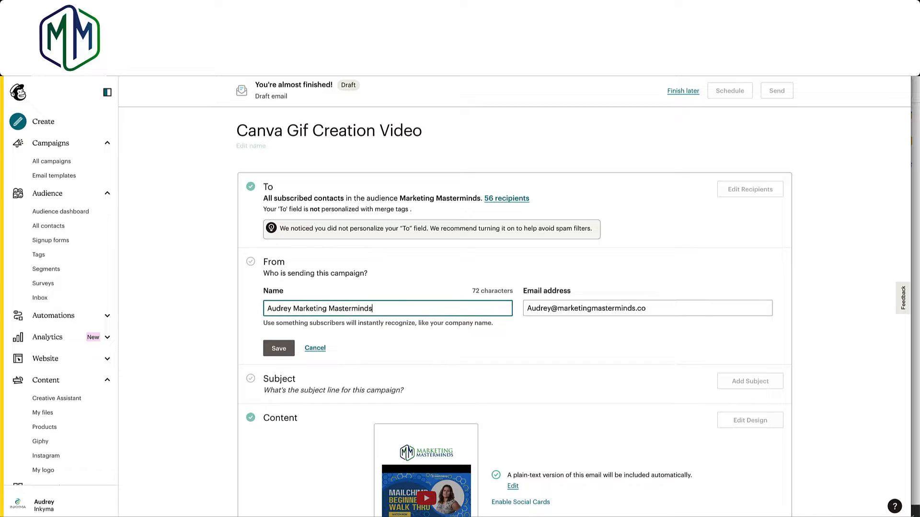
pyautogui.click(361, 362)
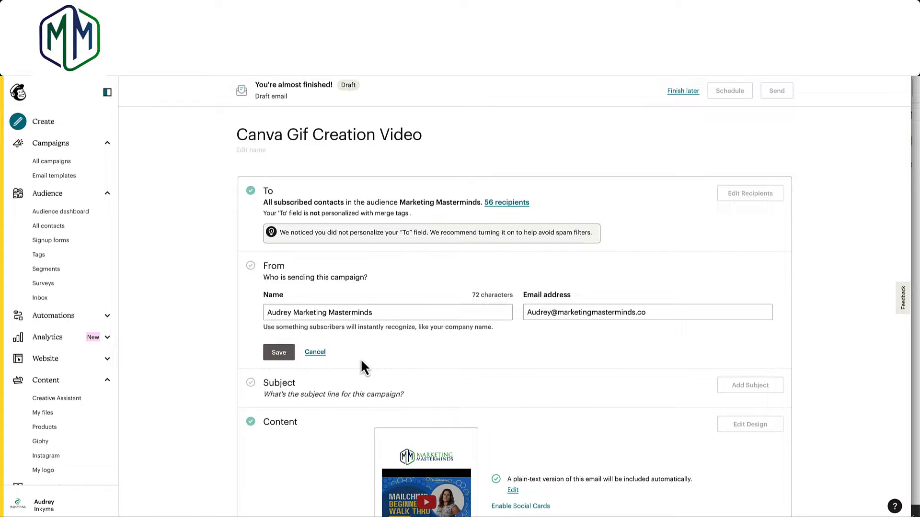
pyautogui.click(283, 352)
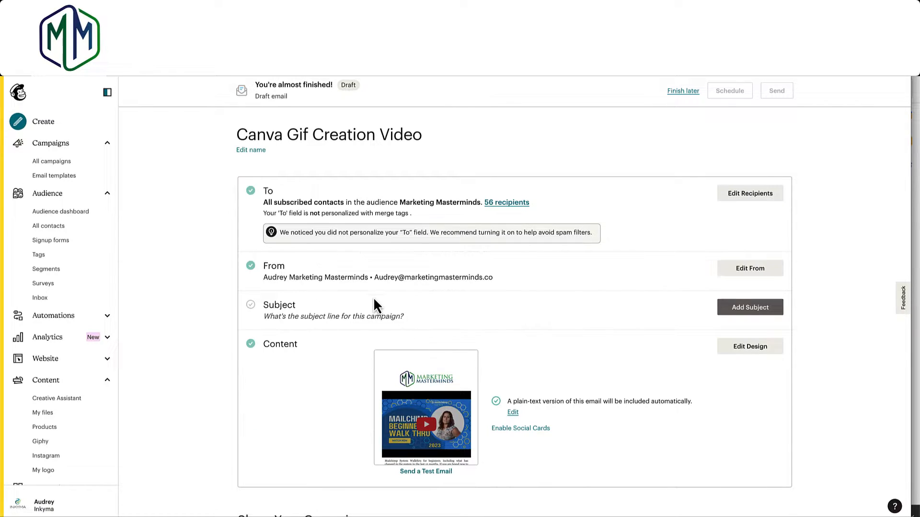
# Start adding the campaign subject and copy the title of the Animated Gif With Canva Pro video from its details in YouTube Studio.
pyautogui.click(741, 316)
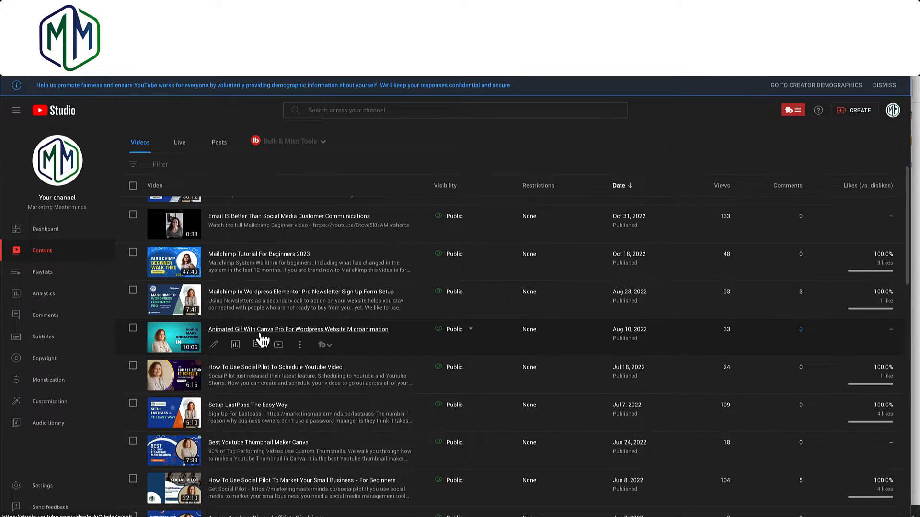
pyautogui.click(212, 349)
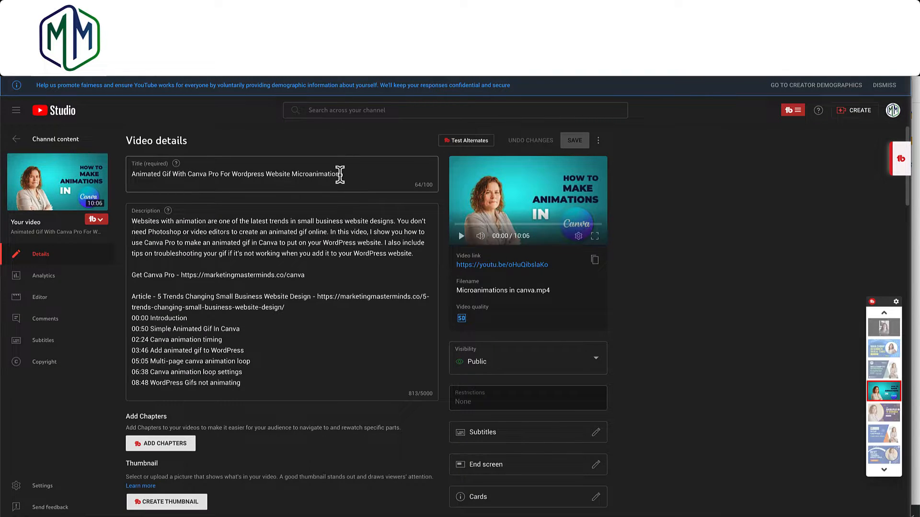
pyautogui.moveTo(341, 178); pyautogui.dragTo(138, 186)
pyautogui.hotkey('ctrl', 'c')
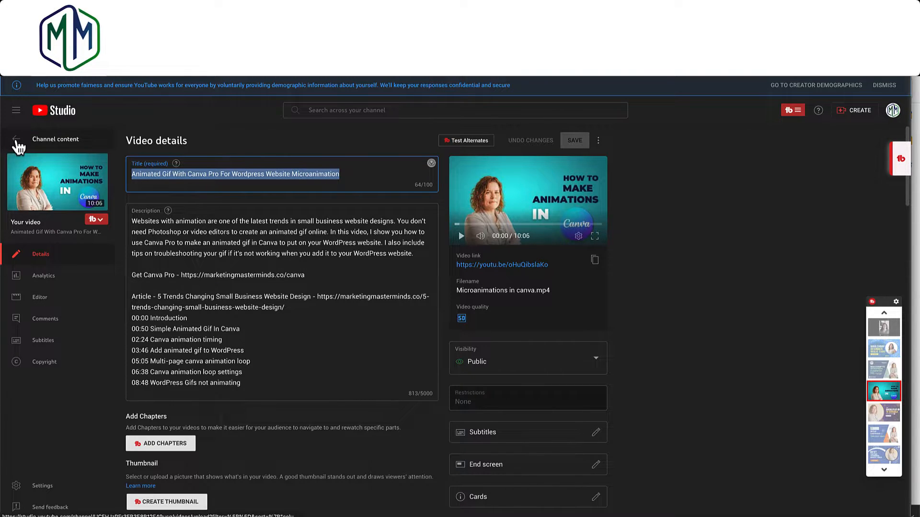
pyautogui.click(14, 141)
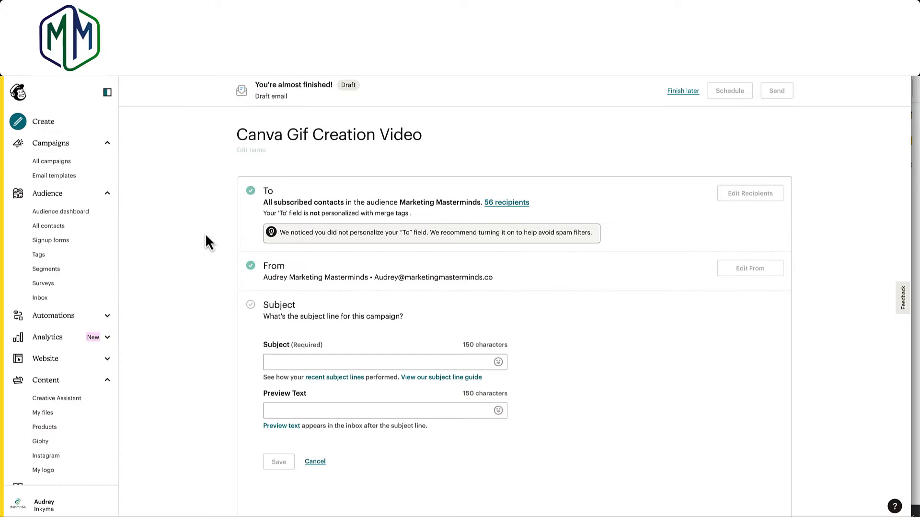
# Back in Mailchimp, paste the copied video title as the campaign subject and remove the word Pro from it.
pyautogui.click(287, 362)
pyautogui.hotkey('ctrl', 'v')
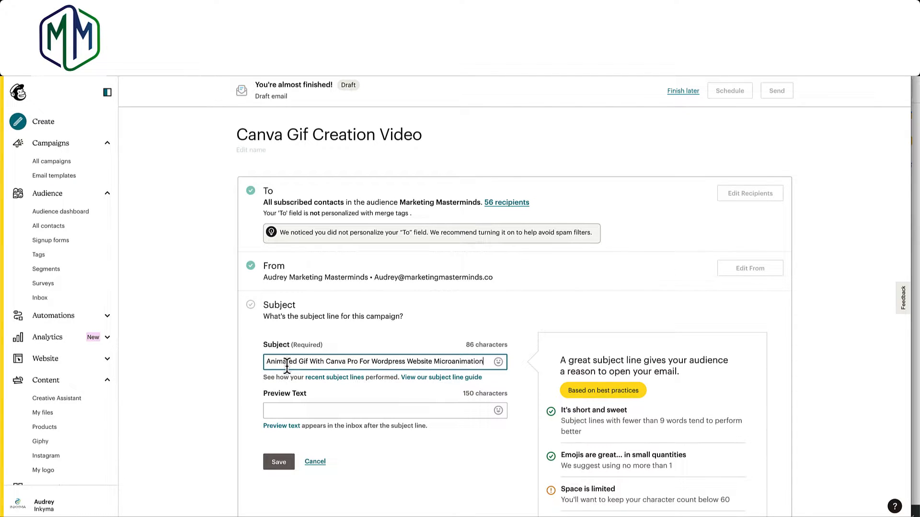
pyautogui.click(511, 374)
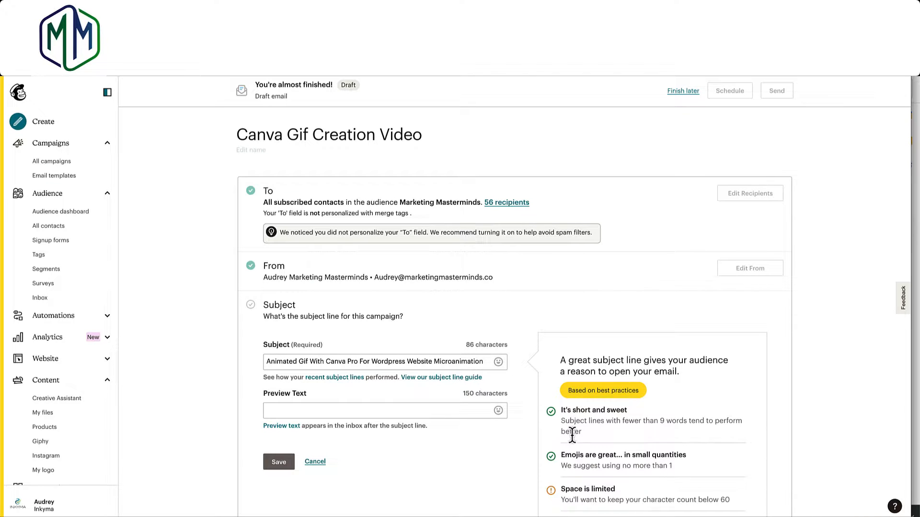
pyautogui.scroll(-2, 526, 451)
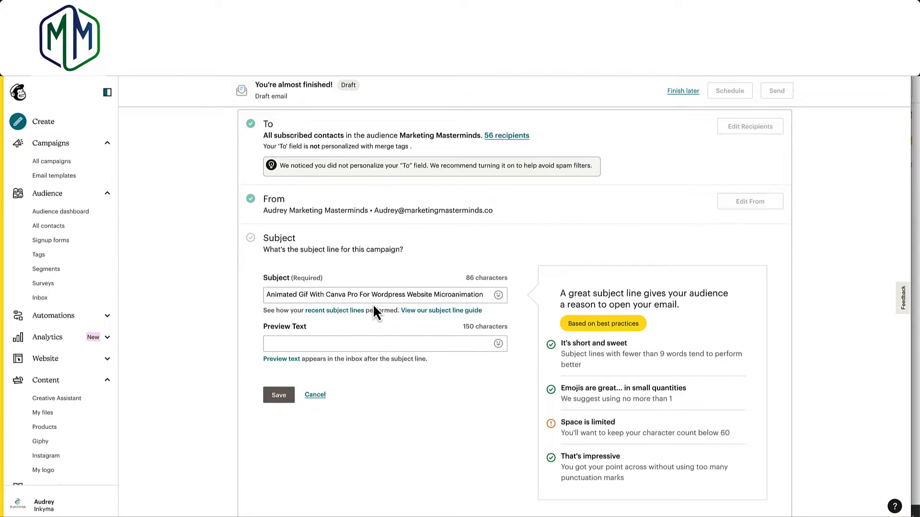
pyautogui.moveTo(348, 296); pyautogui.dragTo(360, 296)
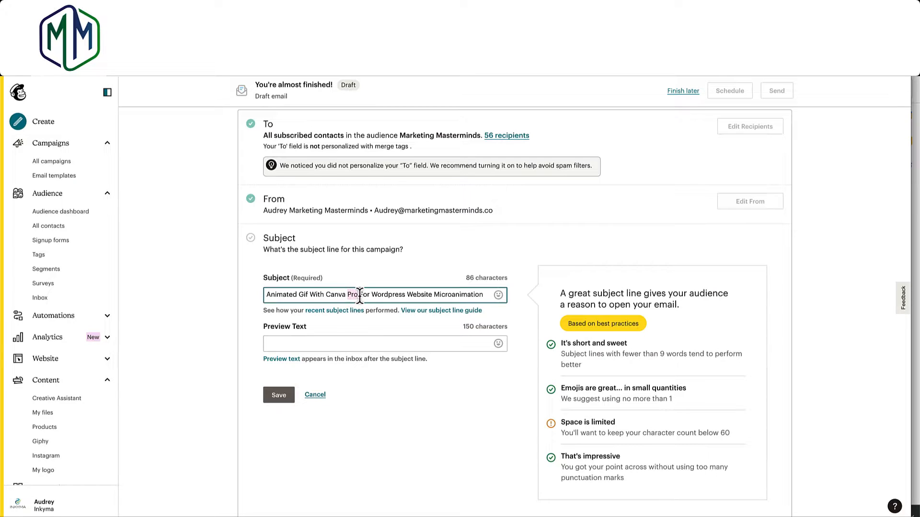
pyautogui.press('BackSpace')
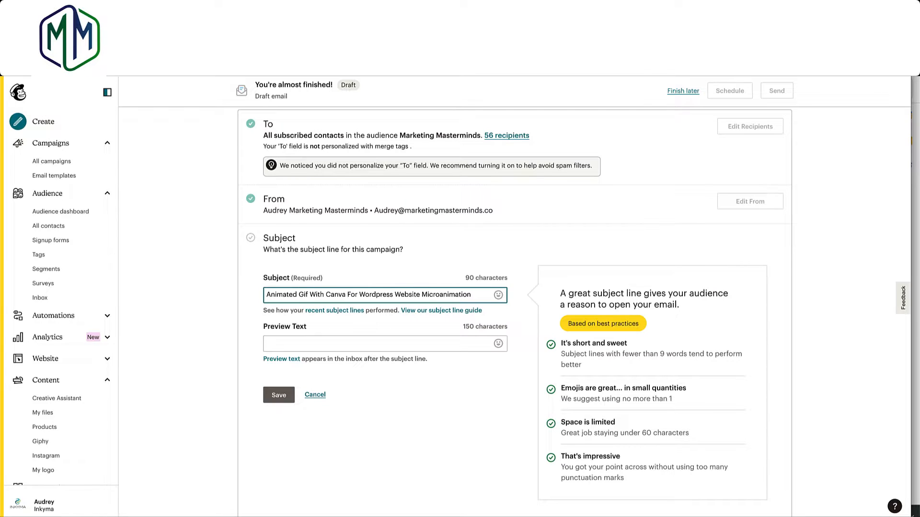
# Enter the preview text "Its easier than you think. Check Out The Video!" and save the subject section.
pyautogui.click(316, 345)
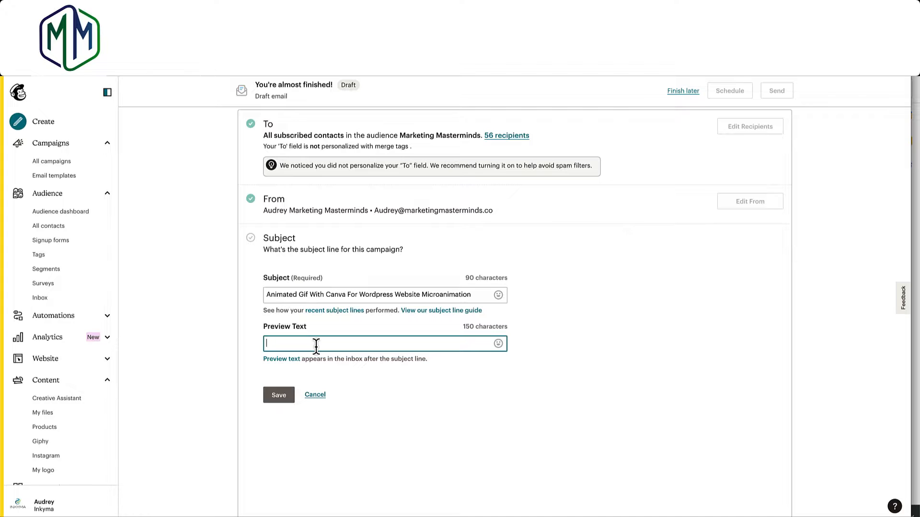
pyautogui.write('Its easier than you think')
pyautogui.press('BackSpace')
pyautogui.write('. check')
pyautogui.press('BackSpace')
pyautogui.press('BackSpace')
pyautogui.press('BackSpace')
pyautogui.press('BackSpace')
pyautogui.press('BackSpace')
pyautogui.press('BackSpace')
pyautogui.write('Check Out The Video!')
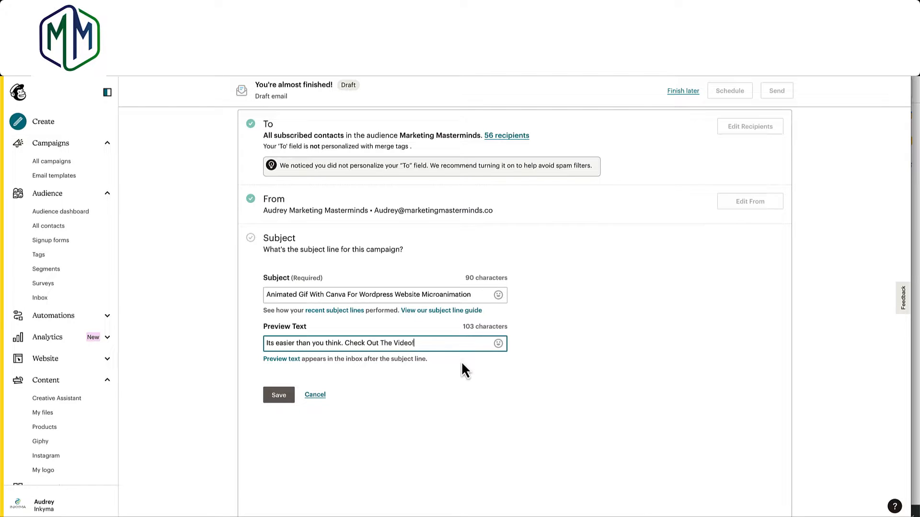
pyautogui.click(475, 294)
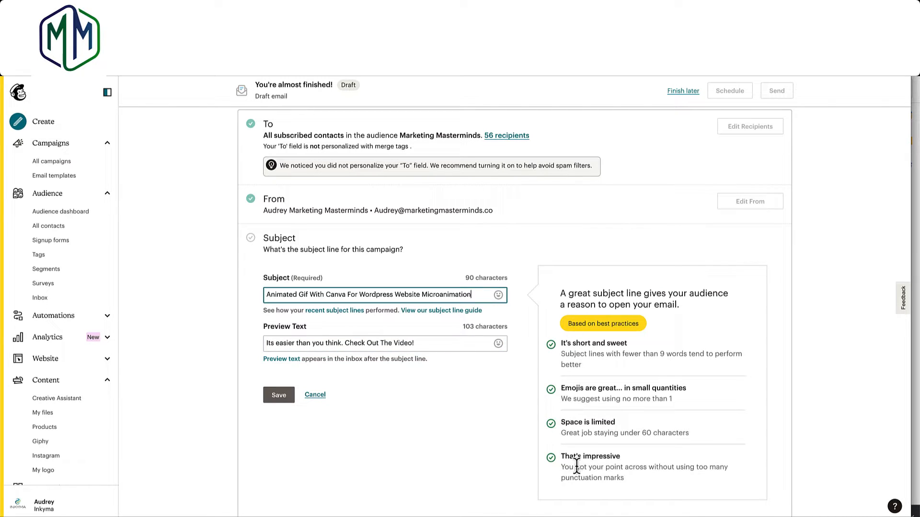
pyautogui.click(285, 396)
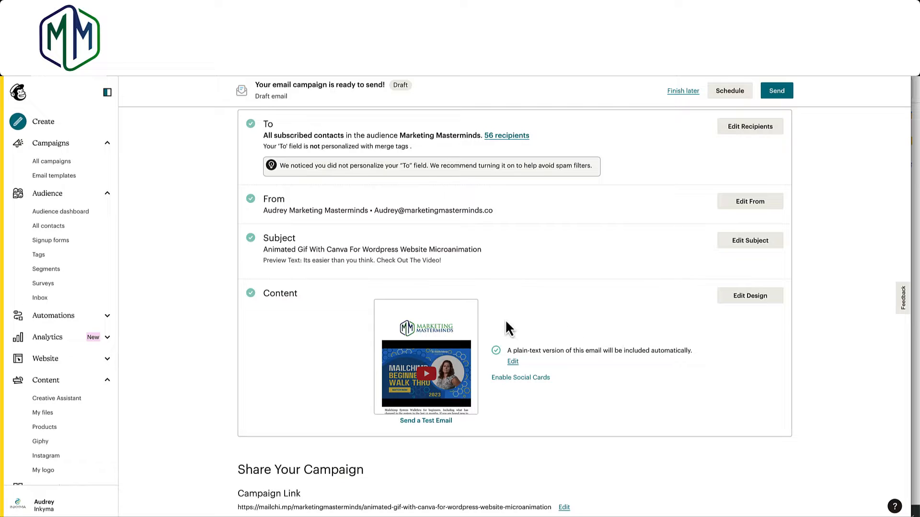
# Open the campaign's email design and start editing its Mailchimp Beginner Walk Thru video block.
pyautogui.click(754, 297)
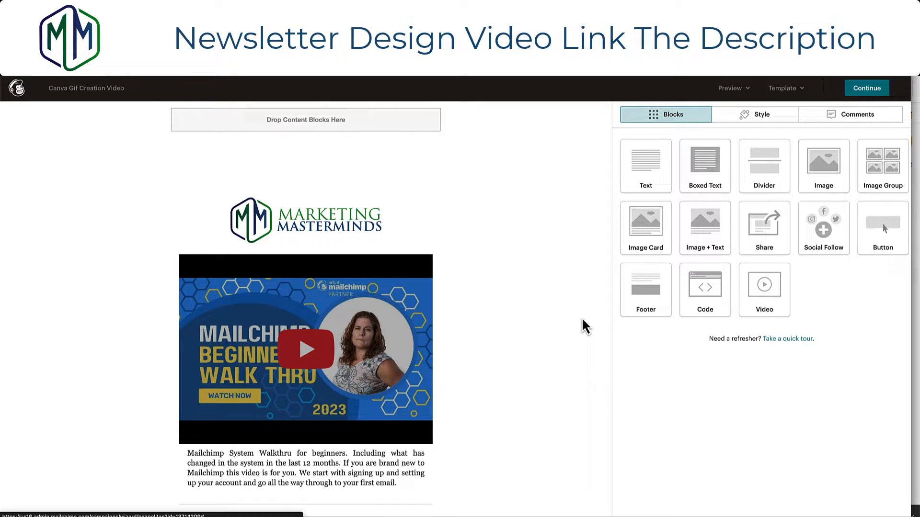
pyautogui.scroll(-3, 582, 317)
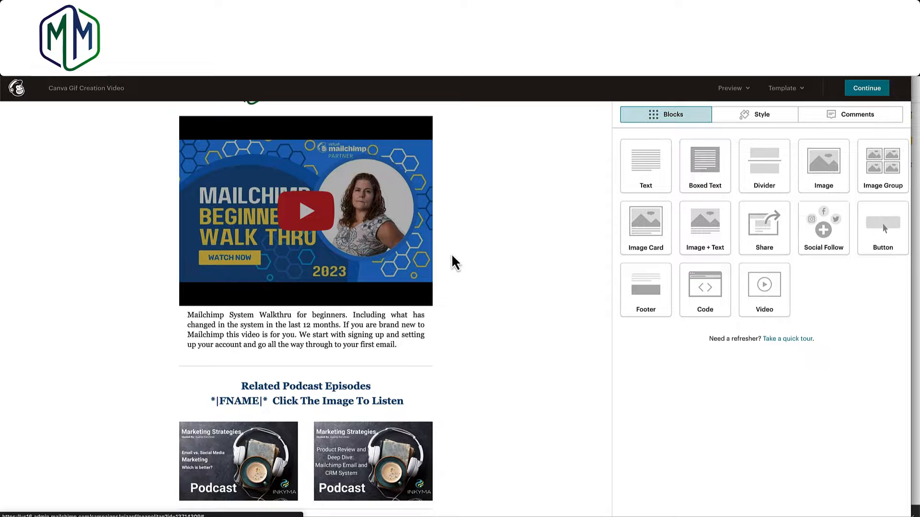
pyautogui.scroll(2, 387, 255)
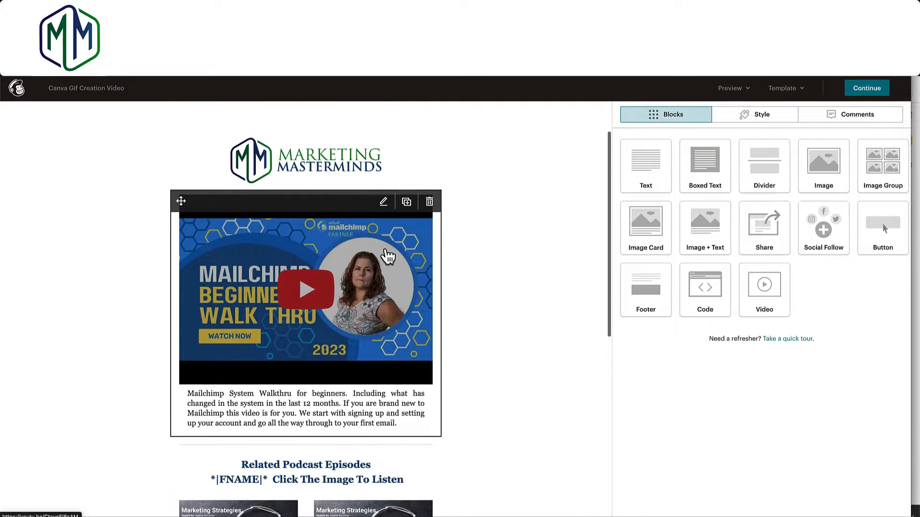
pyautogui.click(374, 284)
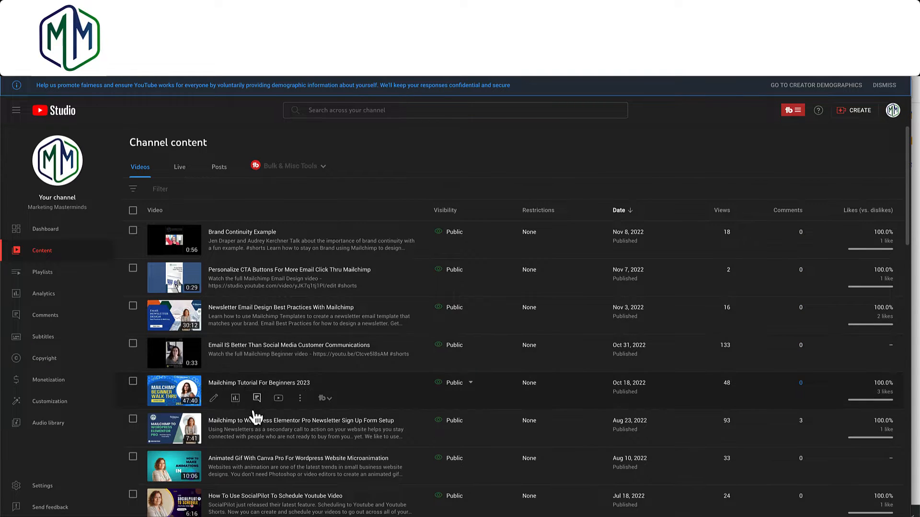
# In YouTube Studio, copy the shareable link of the Animated Gif With Canva Pro For Wordpress Website Microanimation video.
pyautogui.click(300, 474)
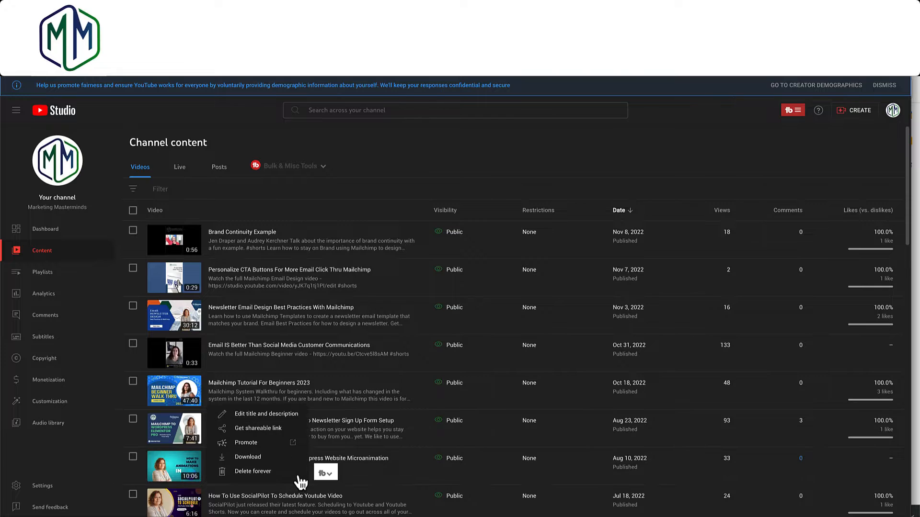
pyautogui.click(274, 430)
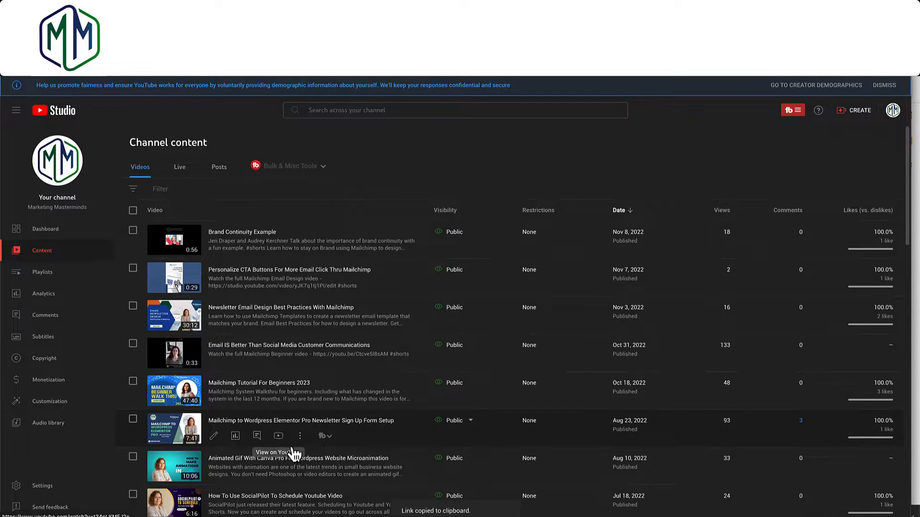
pyautogui.click(300, 437)
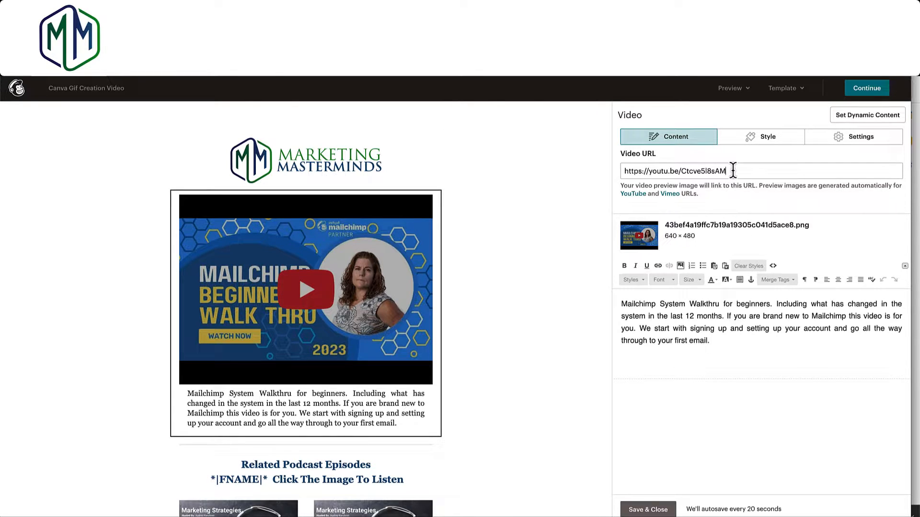
pyautogui.click(733, 171)
pyautogui.hotkey('ctrl', 'v')
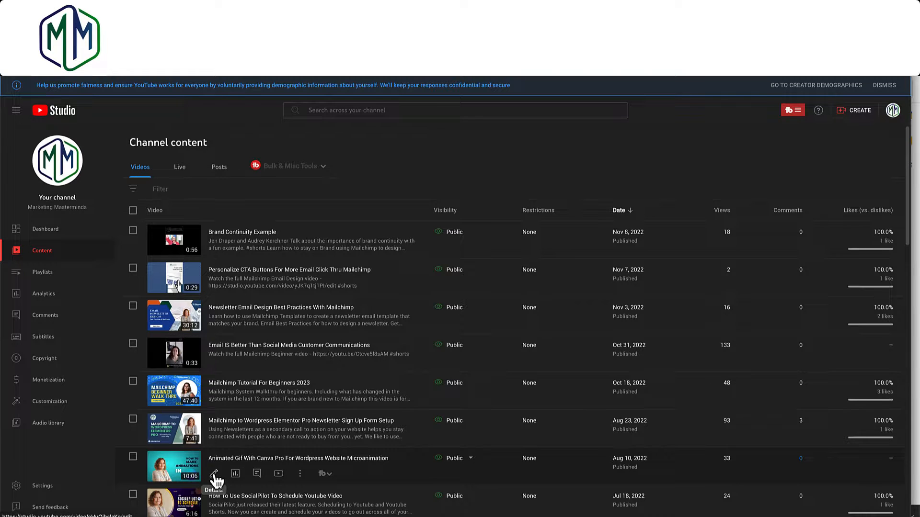
# Copy the opening paragraph of the animated gif video's description from YouTube Studio and paste it over the Mailchimp video block's caption text.
pyautogui.click(214, 475)
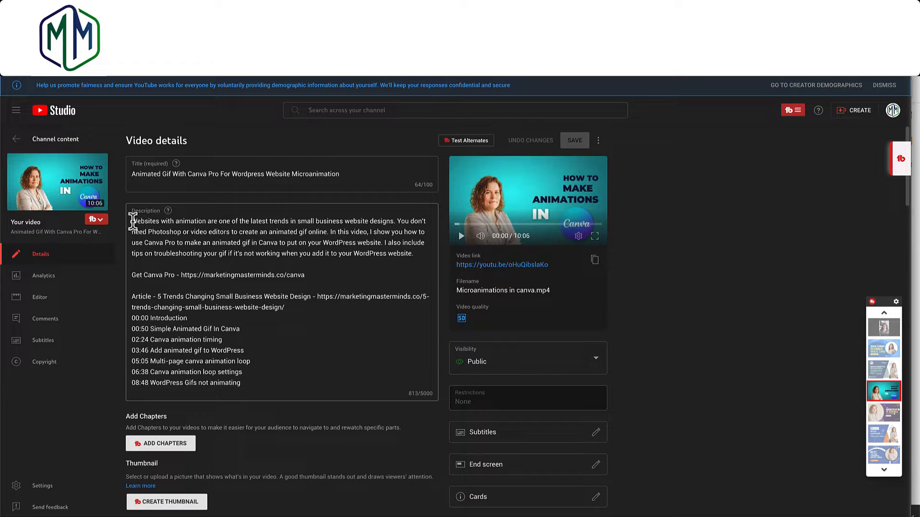
pyautogui.moveTo(132, 221); pyautogui.dragTo(426, 253)
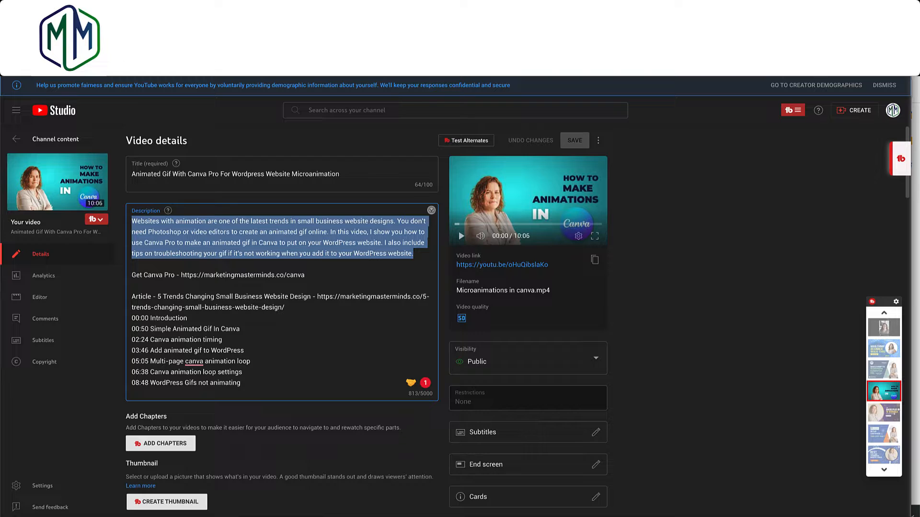
pyautogui.click(210, 25)
pyautogui.moveTo(725, 341); pyautogui.dragTo(621, 307)
pyautogui.hotkey('ctrl', 'v')
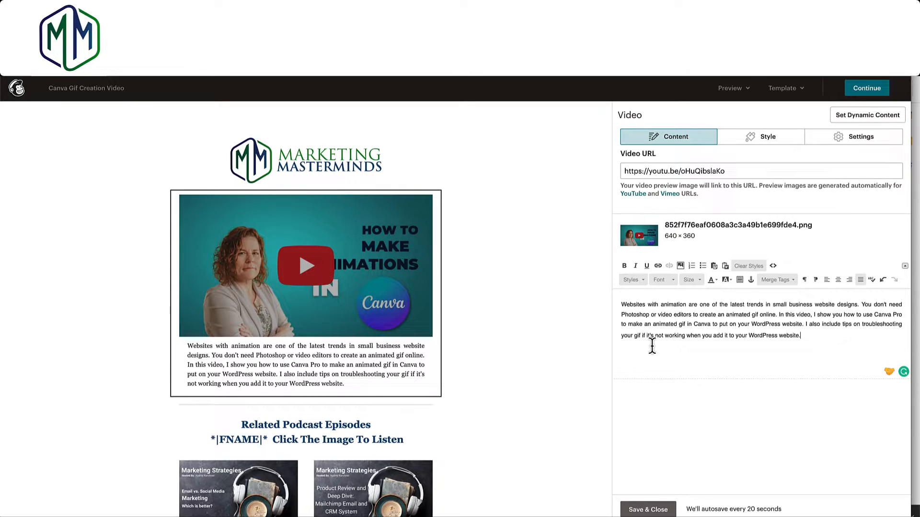
# Set the pasted video caption's font size to 16, then save and close the video block.
pyautogui.moveTo(621, 304); pyautogui.dragTo(813, 336)
pyautogui.click(672, 282)
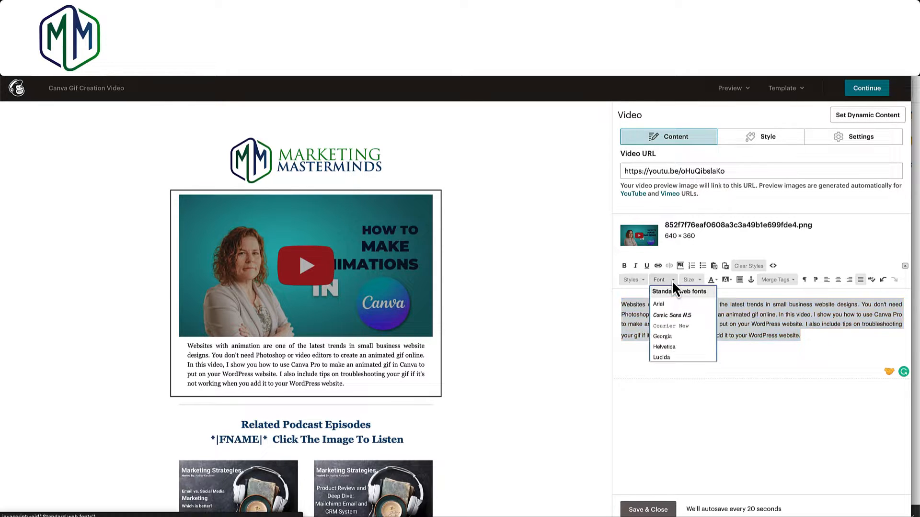
pyautogui.click(699, 280)
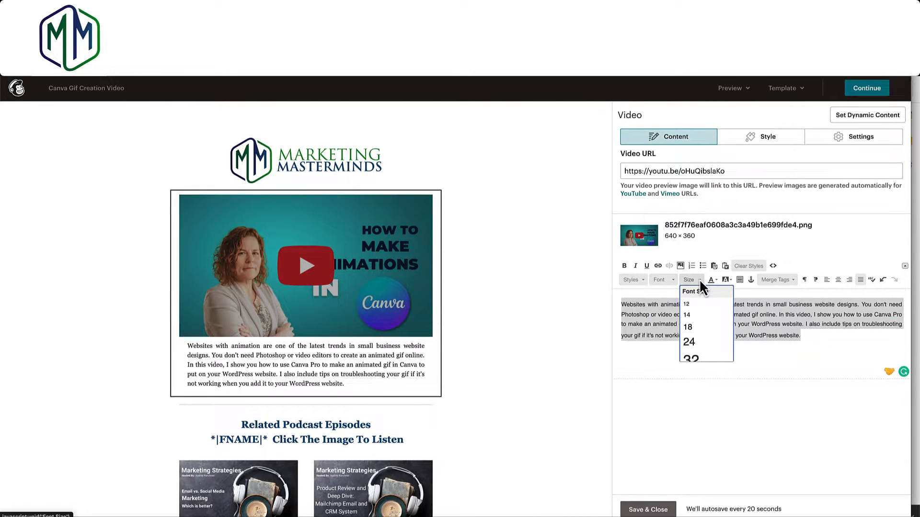
pyautogui.click(690, 315)
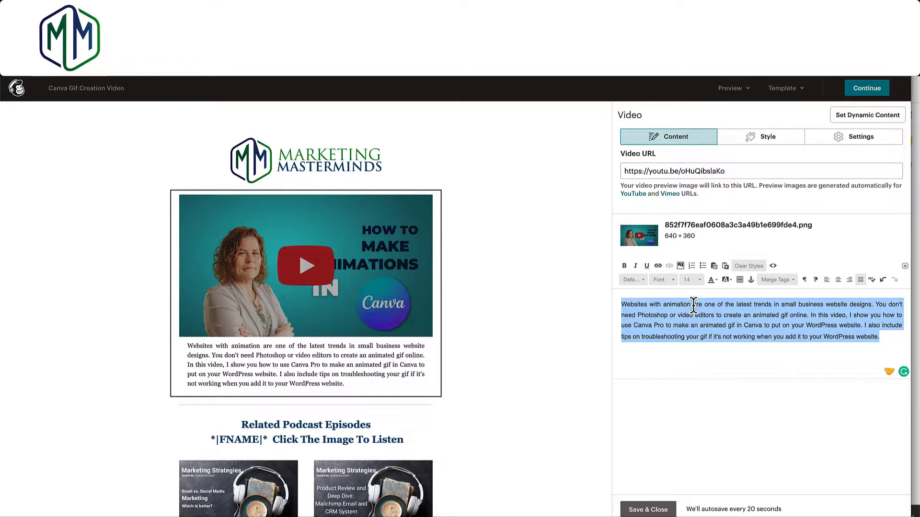
pyautogui.click(701, 280)
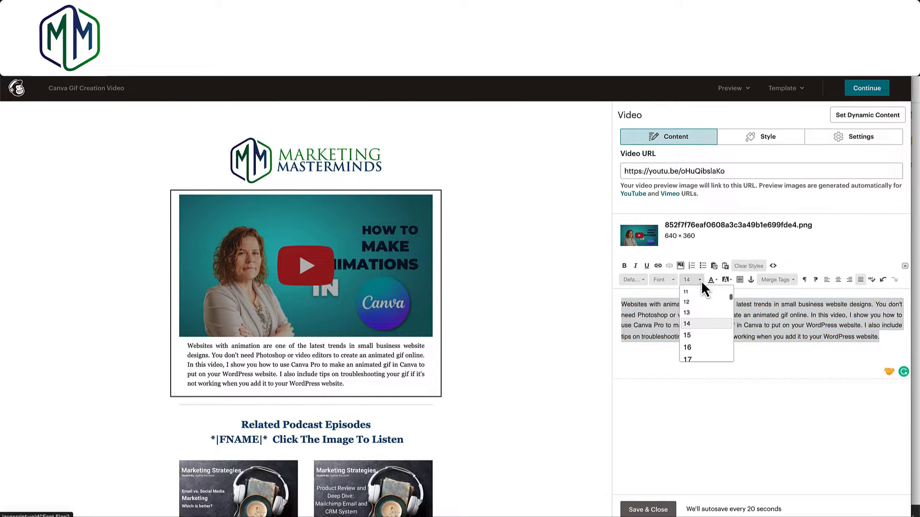
pyautogui.click(687, 346)
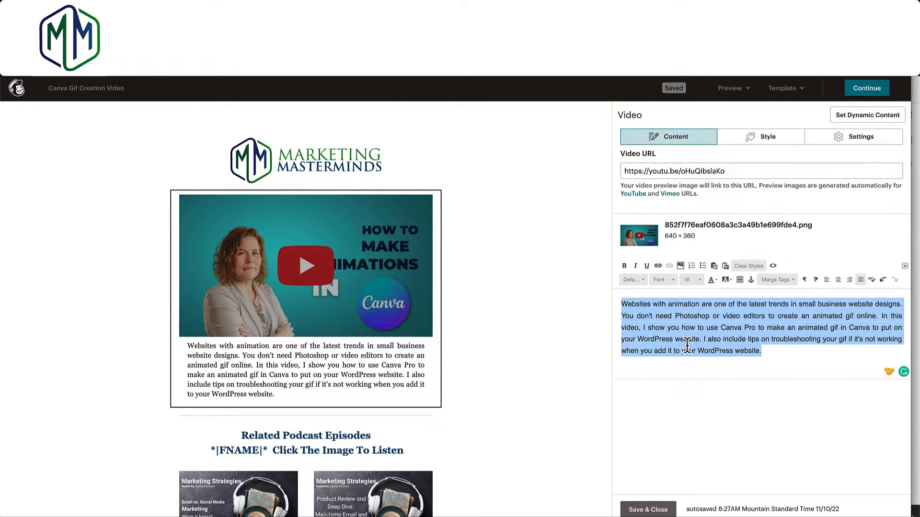
pyautogui.click(651, 510)
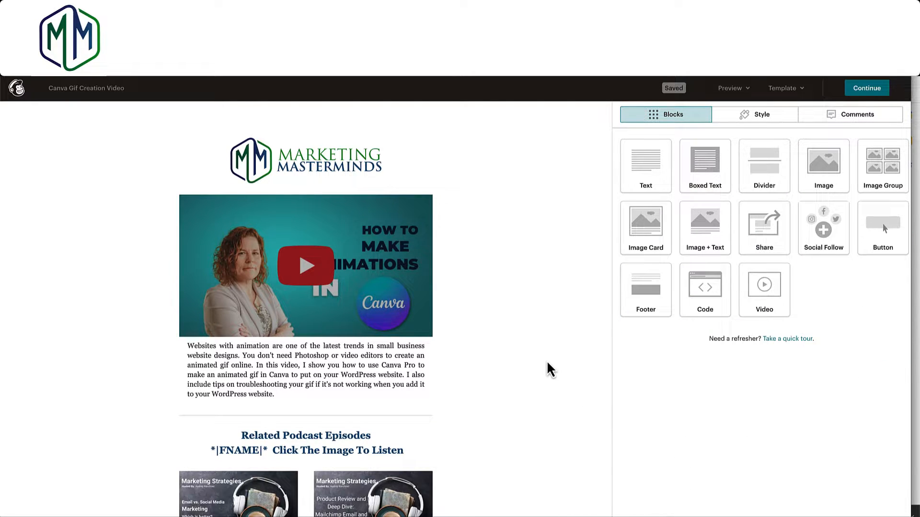
# Edit the Related Podcast Episodes image group and replace its first image with the Canva For Small Business Graphic Design podcast cover.
pyautogui.scroll(-2, 549, 369)
pyautogui.scroll(-3, 548, 369)
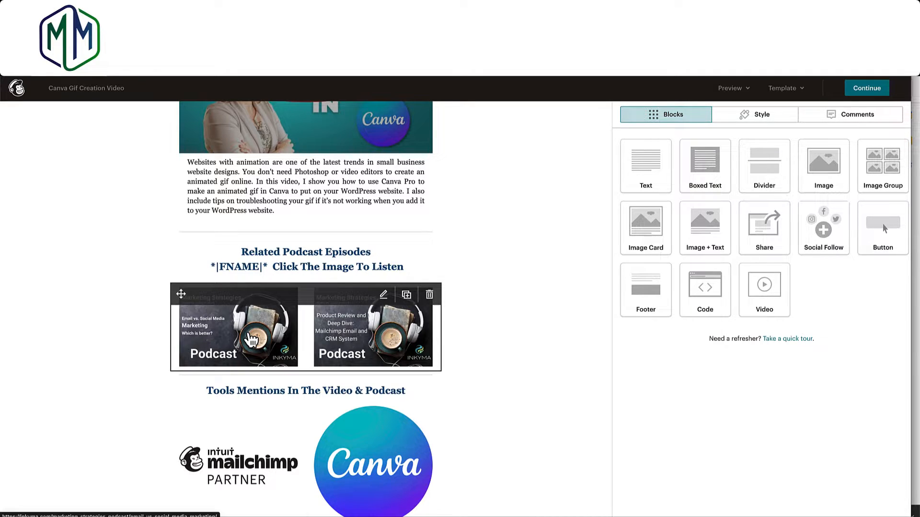
pyautogui.click(384, 297)
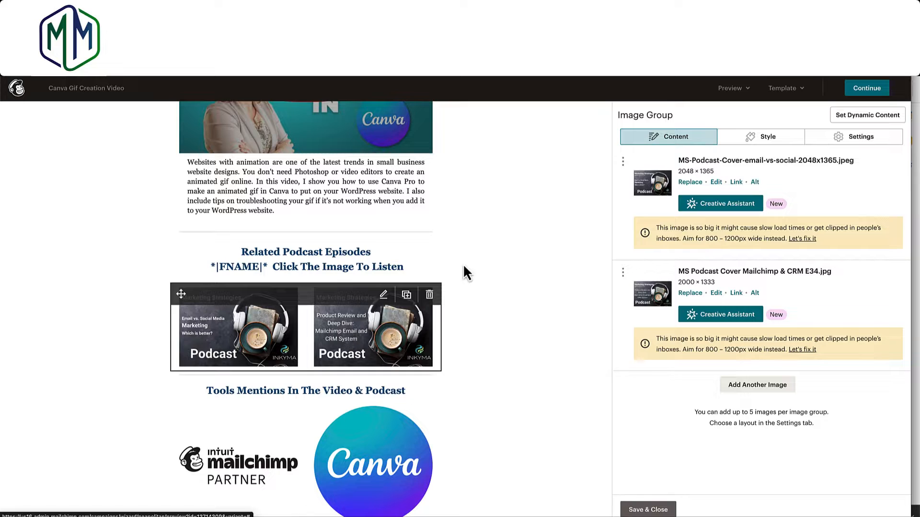
pyautogui.click(694, 185)
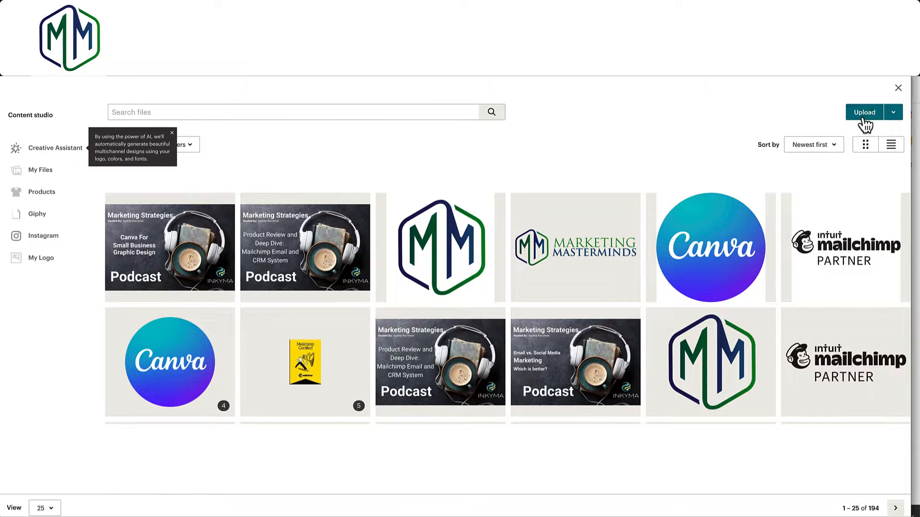
pyautogui.click(152, 260)
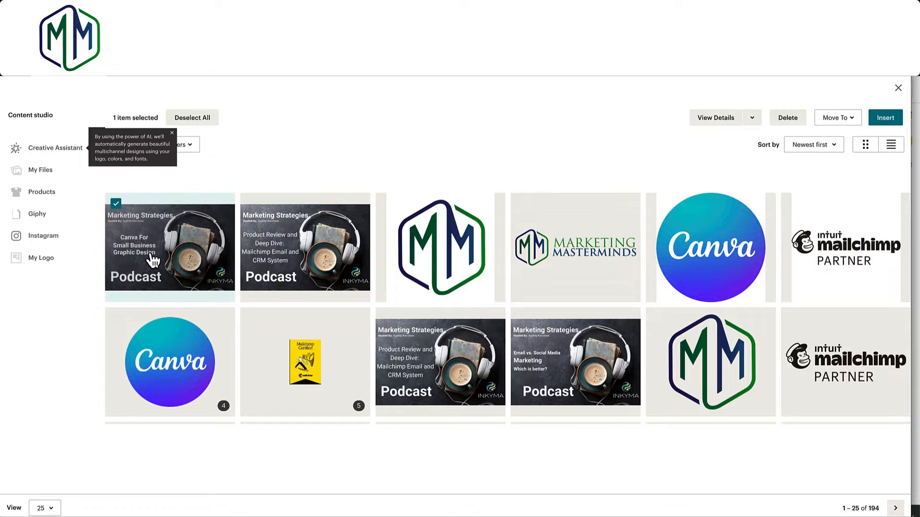
pyautogui.click(894, 122)
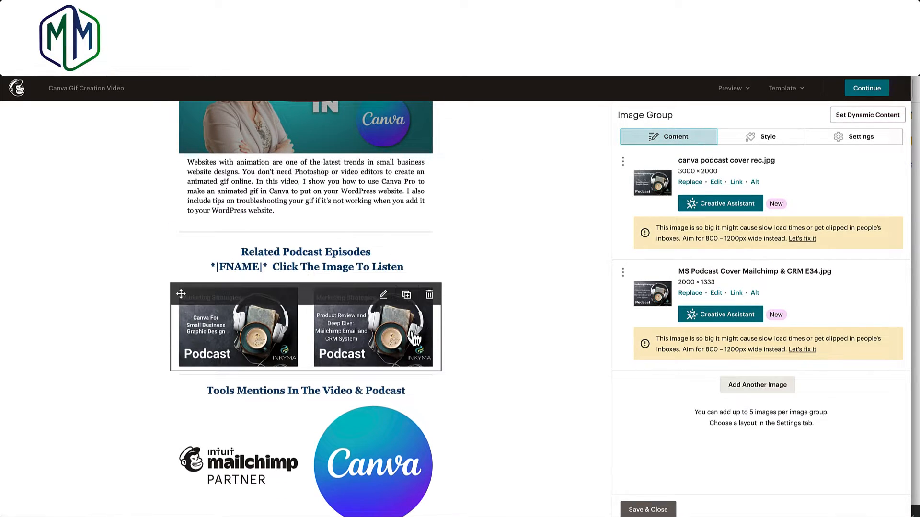
# Replace the image group's second image with the newest Product Review and Deep Dive cover, Mailchimp & CRM E34.jpg.
pyautogui.click(690, 293)
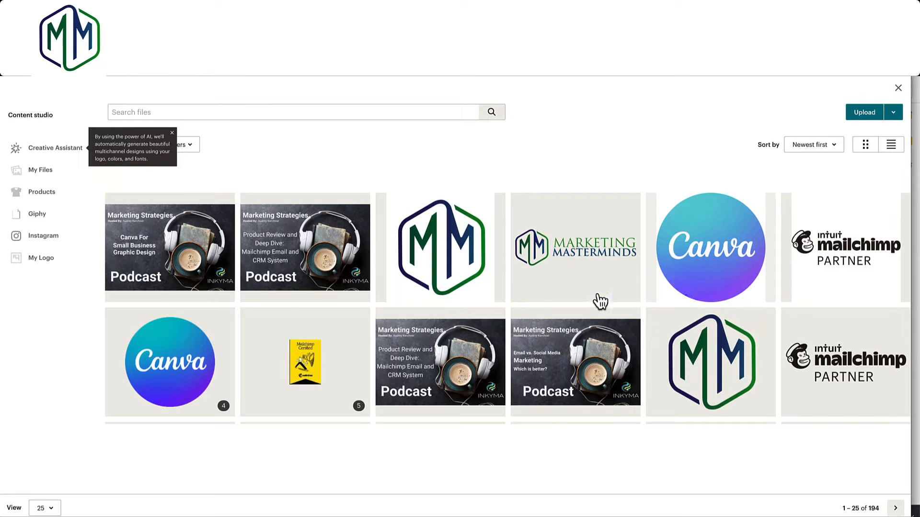
pyautogui.click(309, 267)
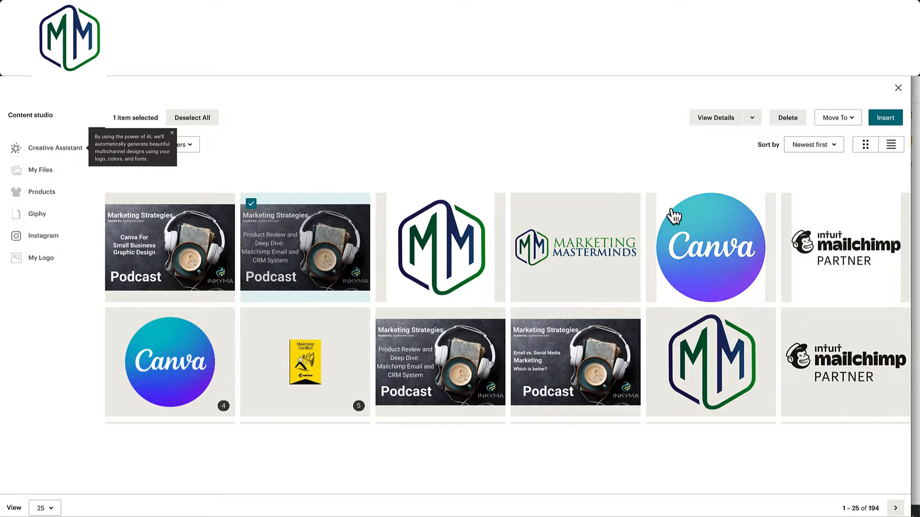
pyautogui.click(890, 122)
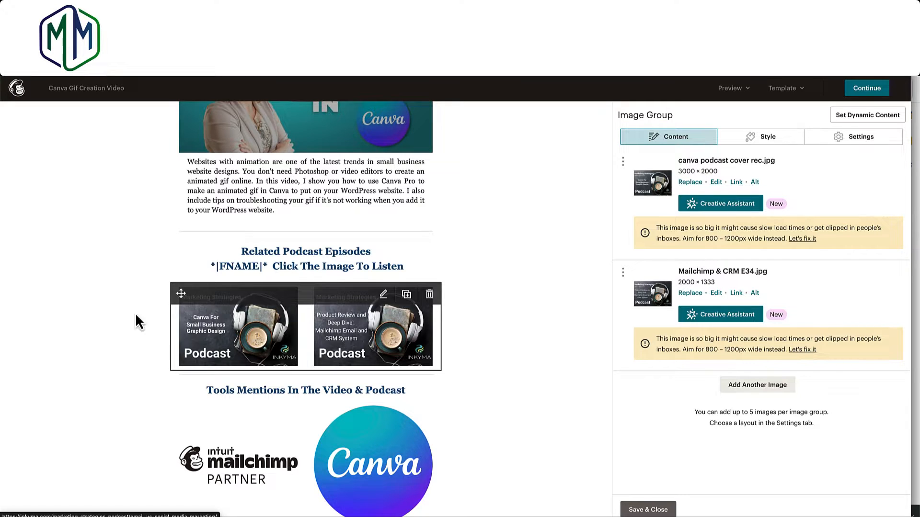
# Replace the Canva podcast cover's link with the copied inkyma.com/marketing-strategies-podcast/small-business-graphic-design/ address.
pyautogui.click(735, 182)
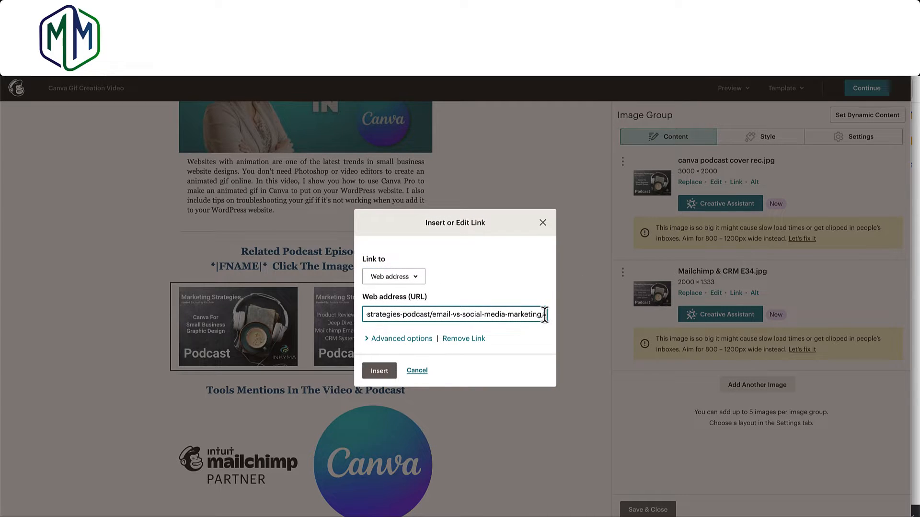
pyautogui.moveTo(542, 315); pyautogui.dragTo(329, 319)
pyautogui.press('BackSpace')
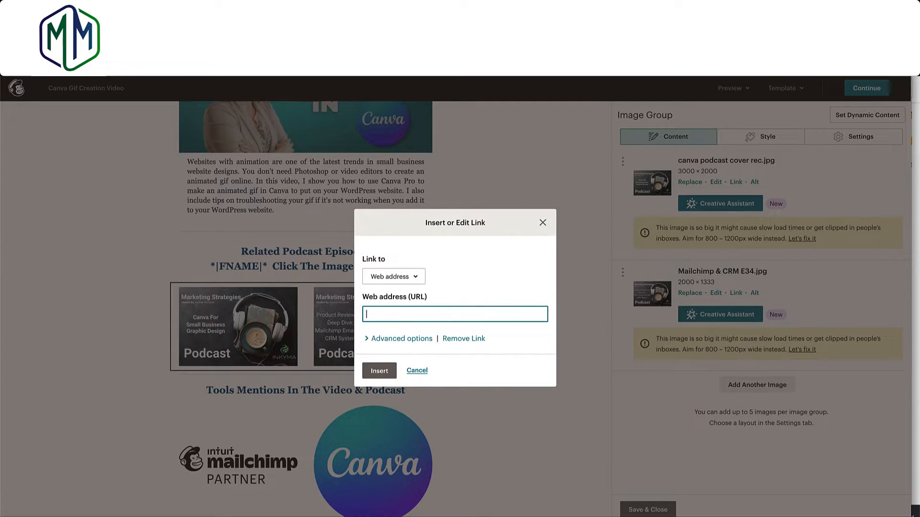
pyautogui.hotkey('ctrl', 'v')
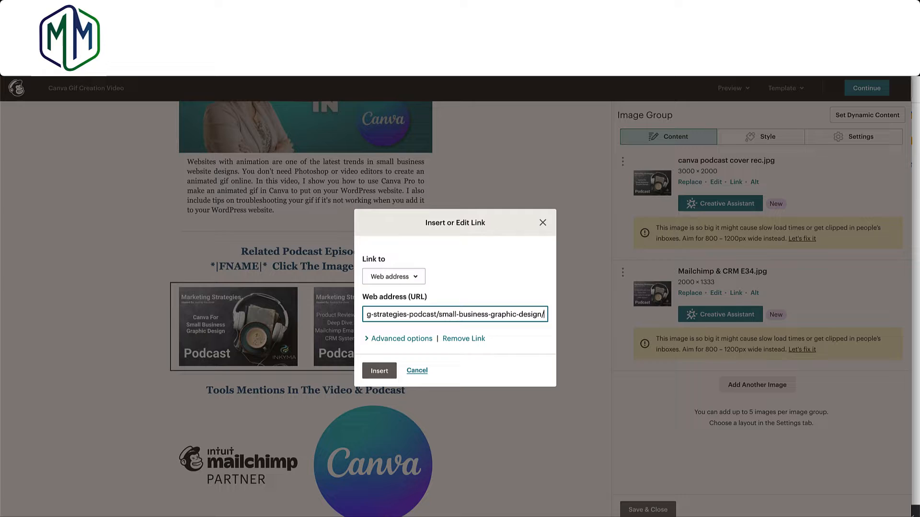
pyautogui.click(386, 371)
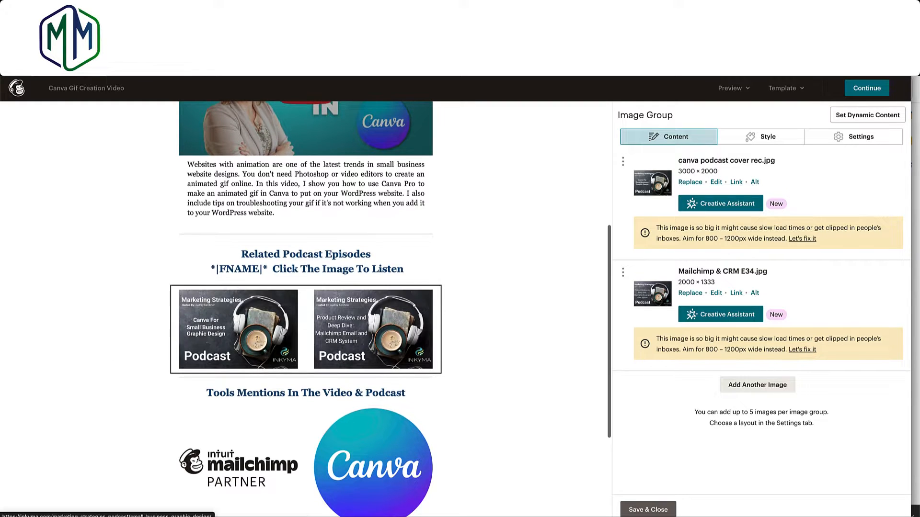
pyautogui.click(736, 293)
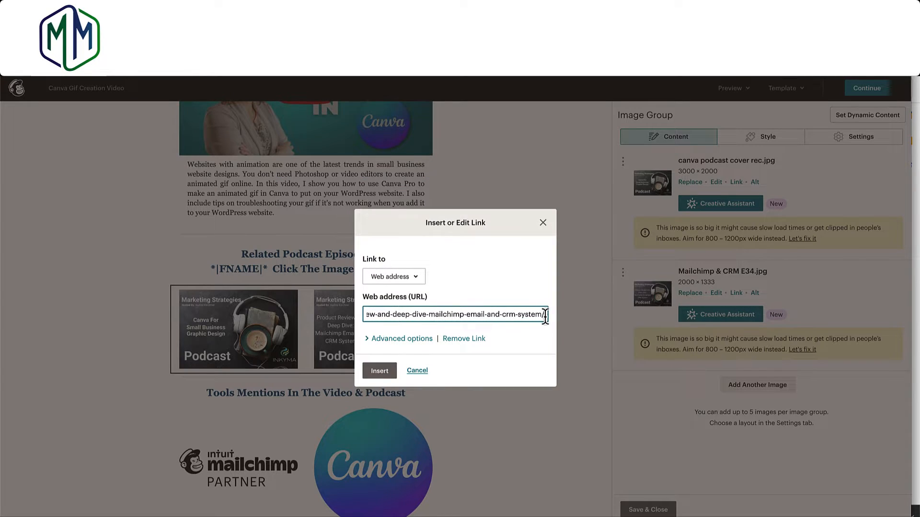
pyautogui.moveTo(545, 316); pyautogui.dragTo(332, 316)
pyautogui.write('https://inkyma.com/marketing-strategies-podcast/product-review-and-deep-dive-mailchimp-email-and-crm-system/')
pyautogui.click(387, 372)
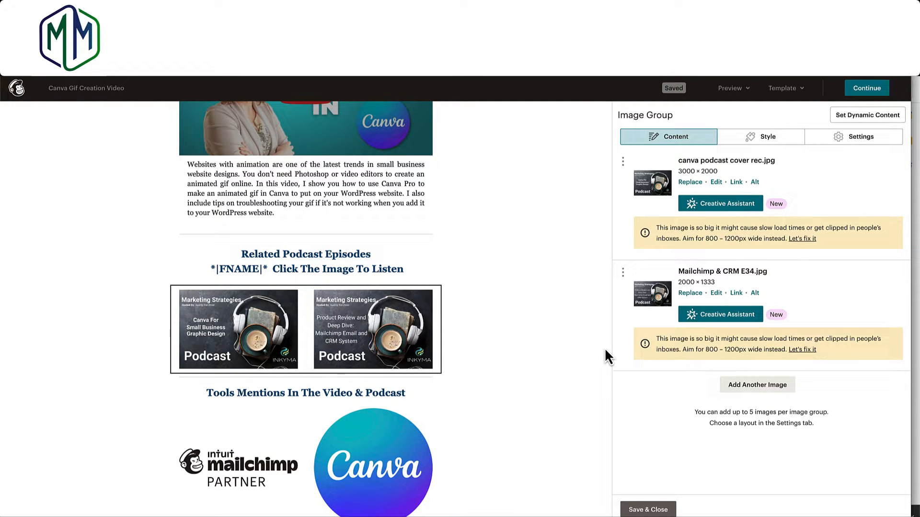
pyautogui.scroll(-3, 570, 365)
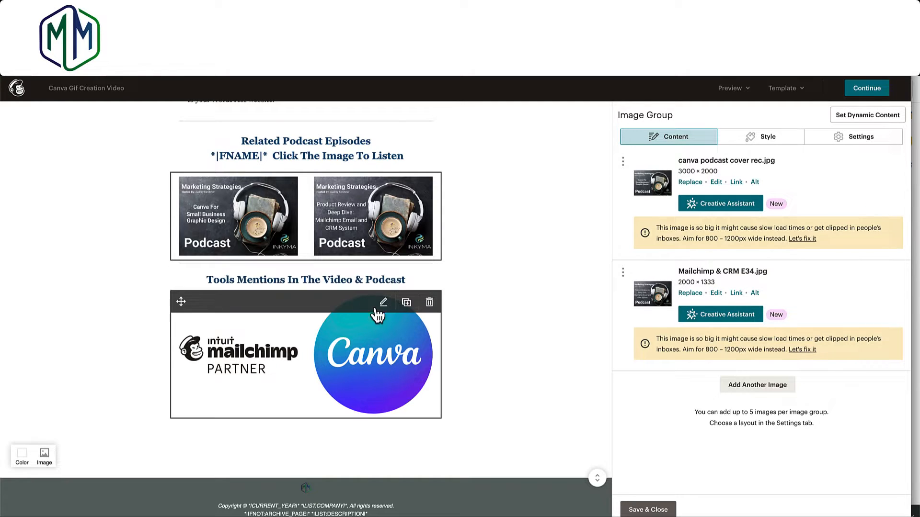
pyautogui.scroll(3, 484, 350)
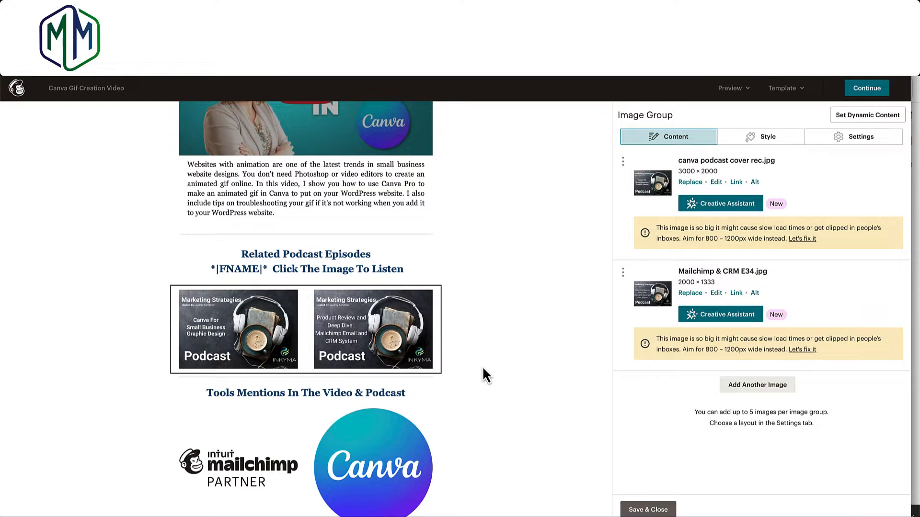
pyautogui.scroll(-3, 482, 373)
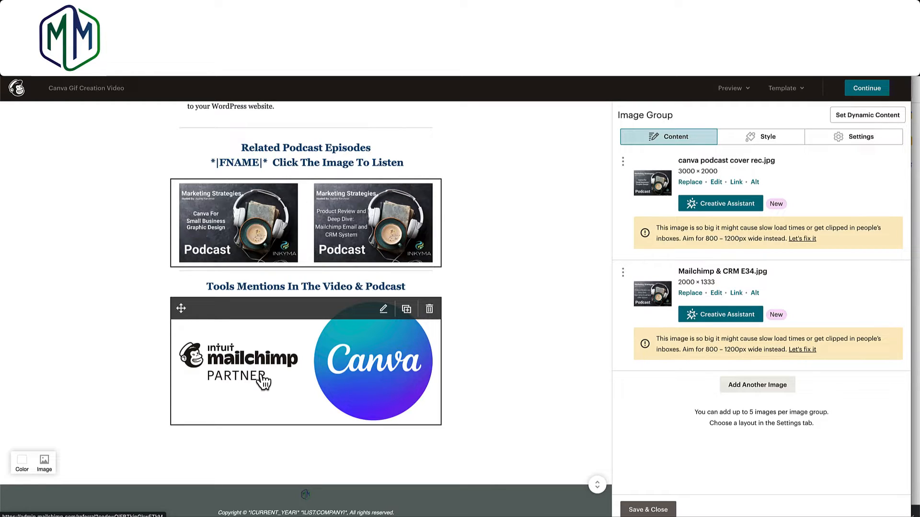
pyautogui.click(650, 511)
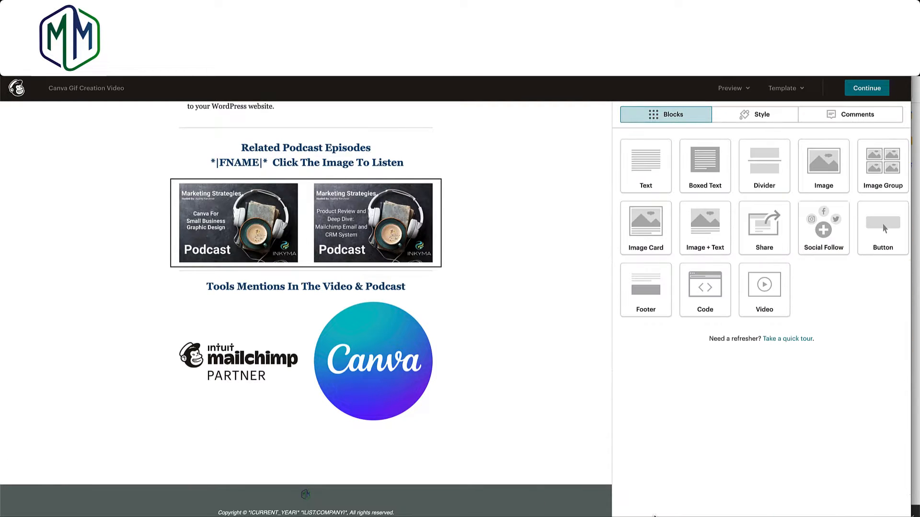
# Review the whole email layout from logo to footer and open the campaign in preview mode.
pyautogui.scroll(7, 594, 389)
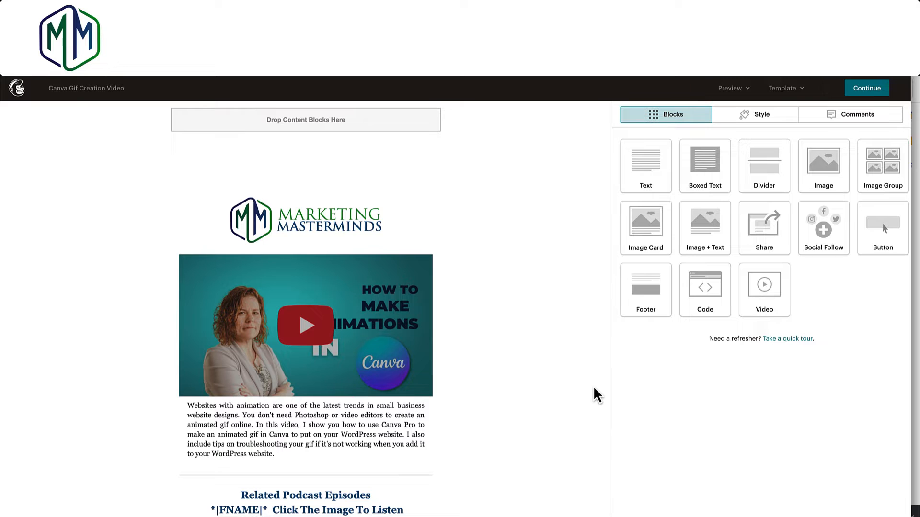
pyautogui.scroll(-6, 595, 389)
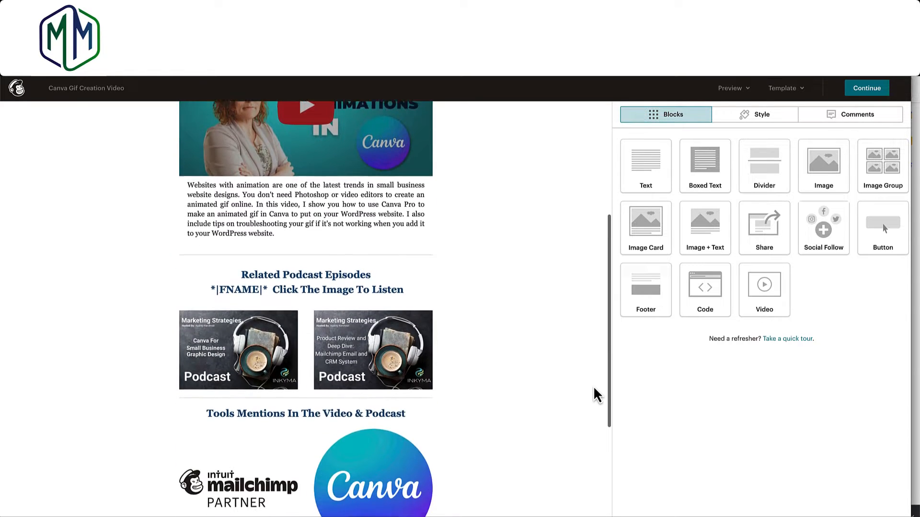
pyautogui.scroll(-1, 594, 389)
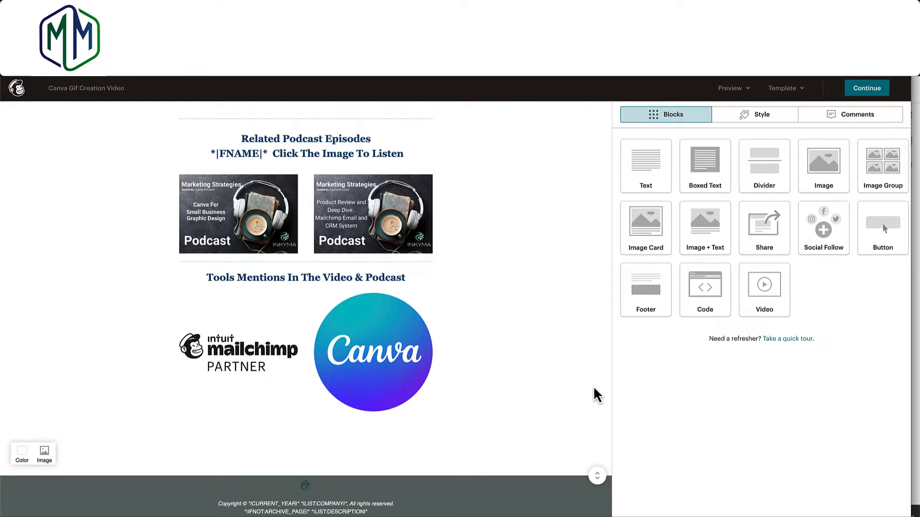
pyautogui.scroll(7, 593, 386)
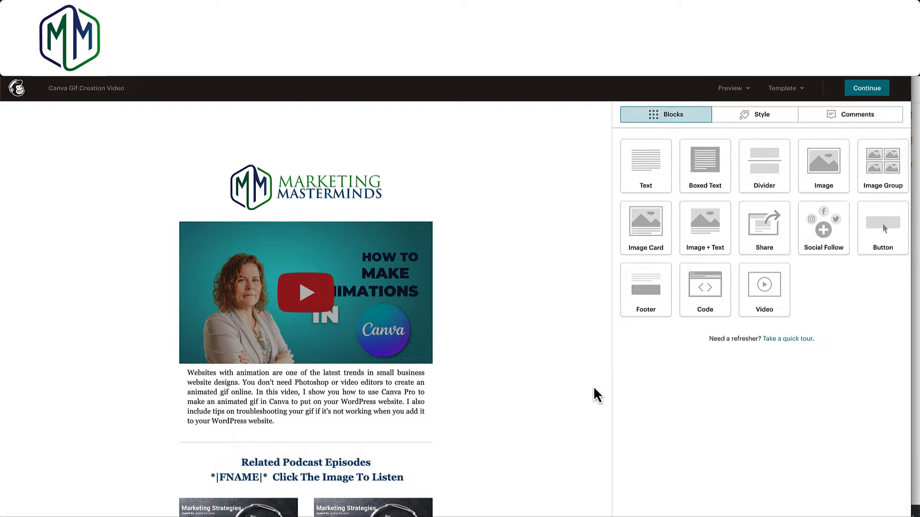
pyautogui.scroll(1, 593, 386)
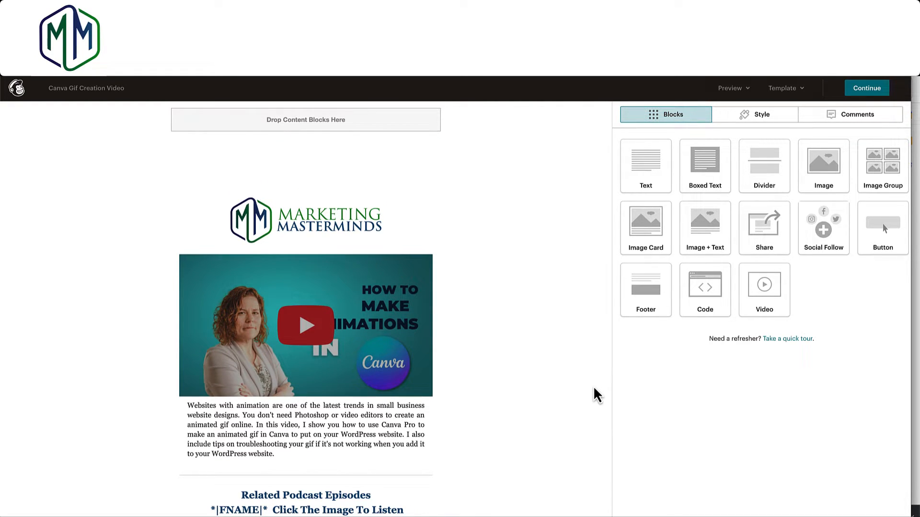
pyautogui.click(734, 94)
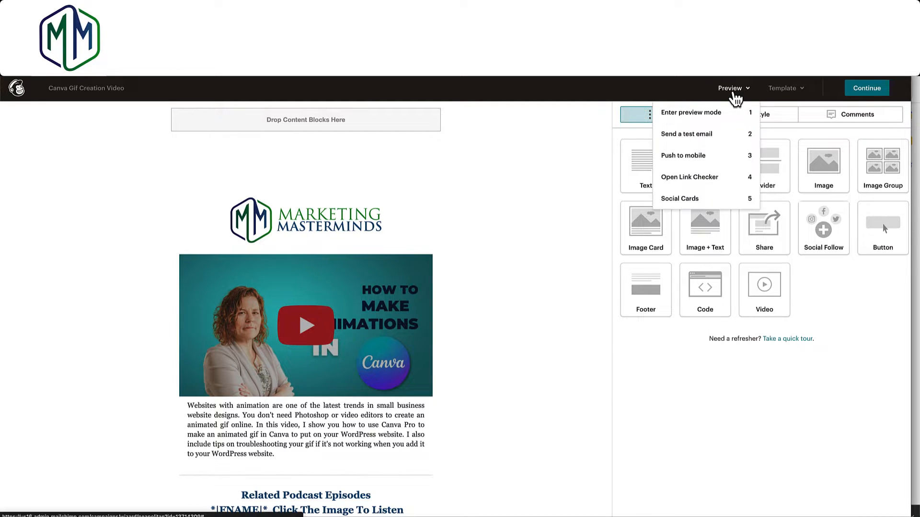
pyautogui.click(706, 113)
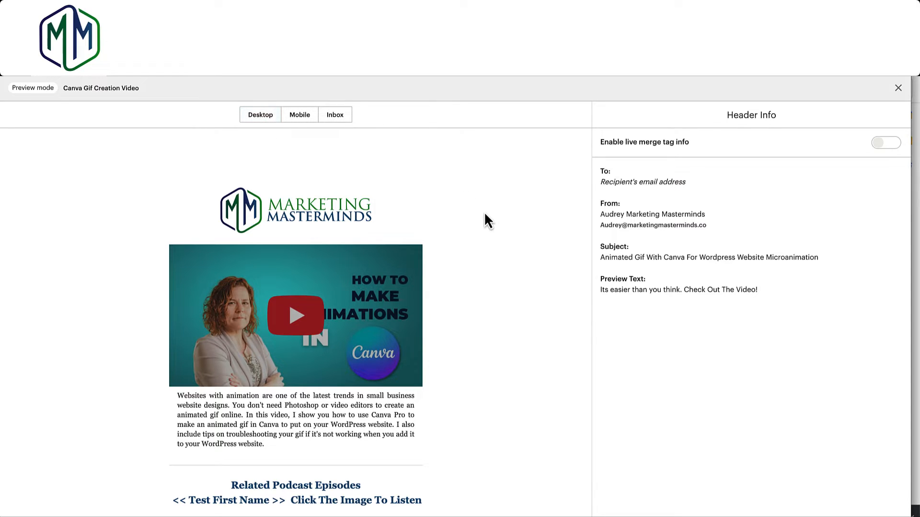
# Enable live merge tag info in the desktop preview and examine the email's personalized greeting, podcast covers and tool logos.
pyautogui.scroll(-2, 485, 214)
pyautogui.scroll(-2, 484, 211)
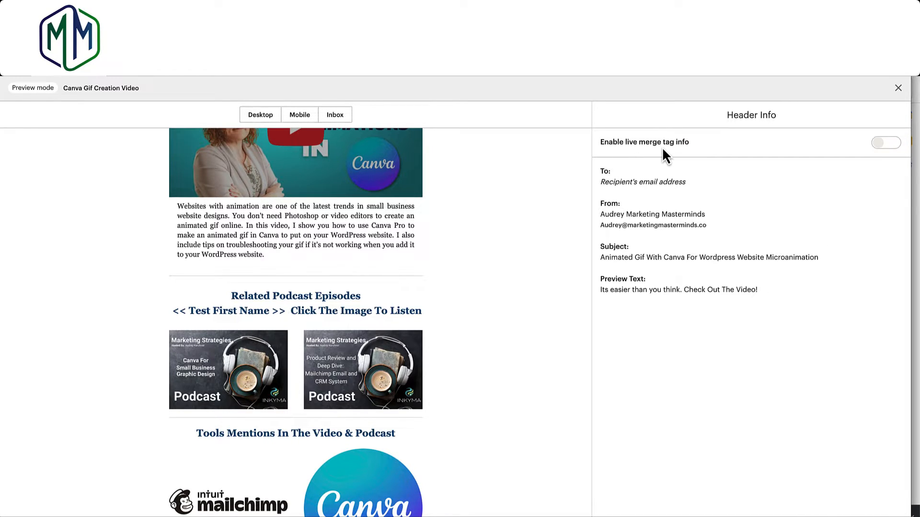
pyautogui.click(881, 145)
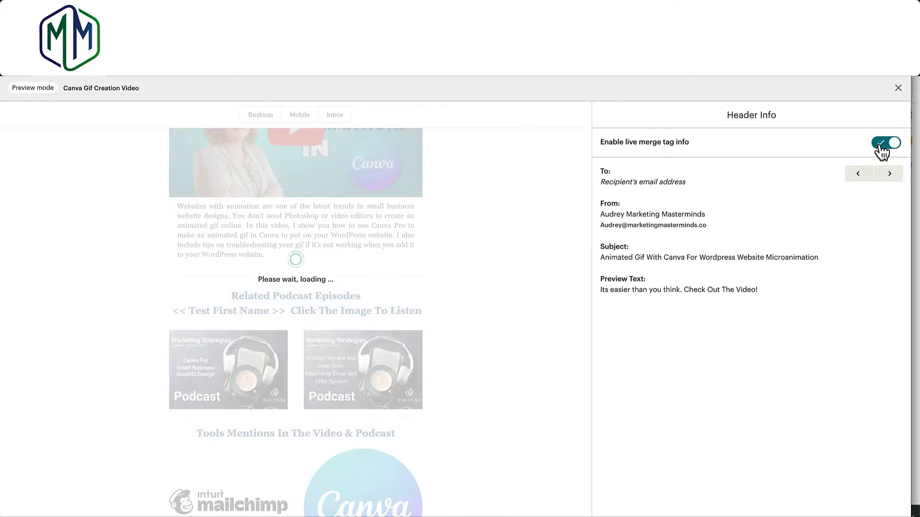
pyautogui.scroll(-4, 575, 199)
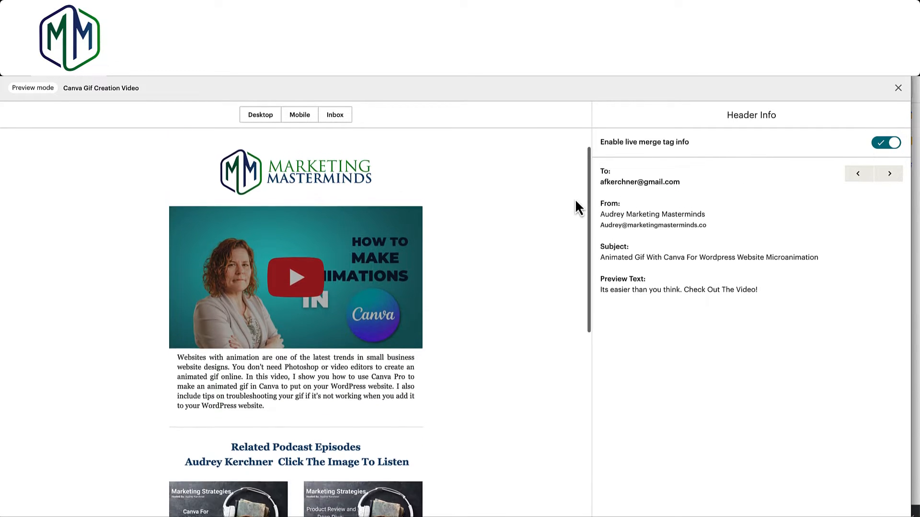
pyautogui.scroll(-1, 575, 199)
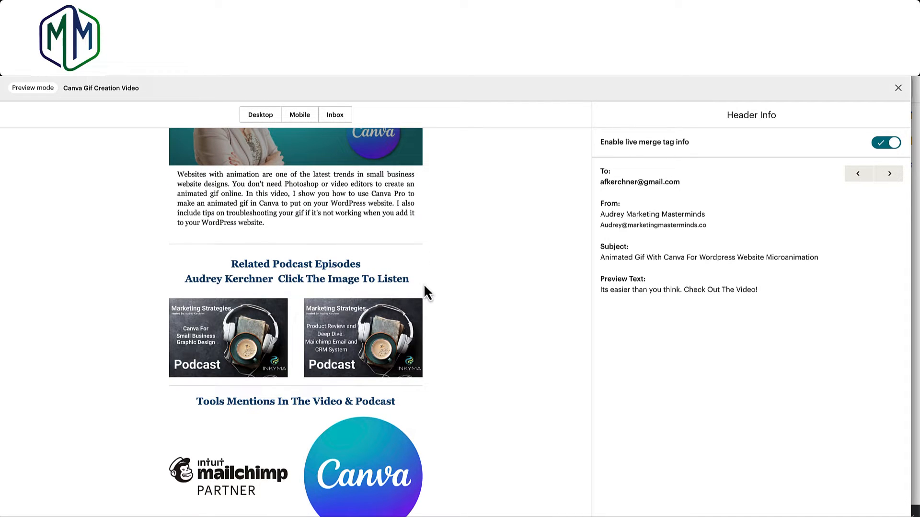
pyautogui.scroll(-2, 492, 275)
pyautogui.scroll(7, 492, 274)
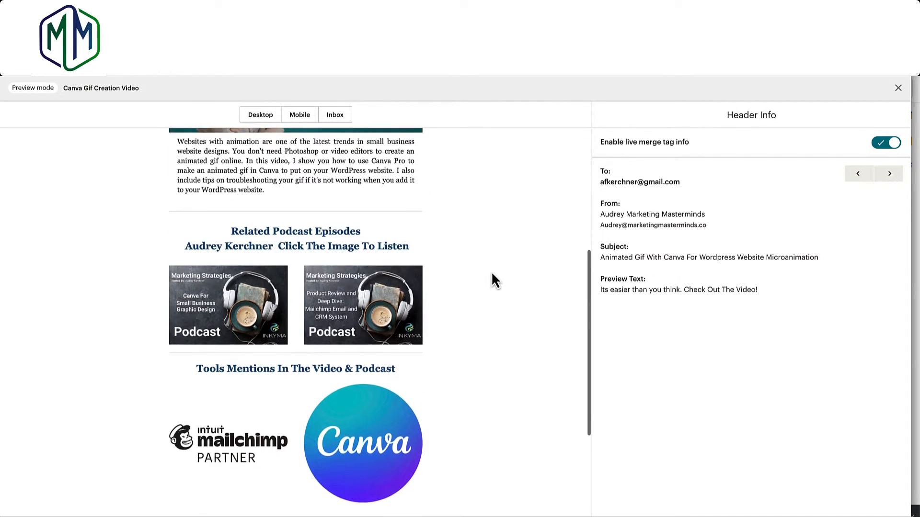
# Examine the email's mobile preview from the logo down past the Canva image, and exit preview mode.
pyautogui.click(299, 116)
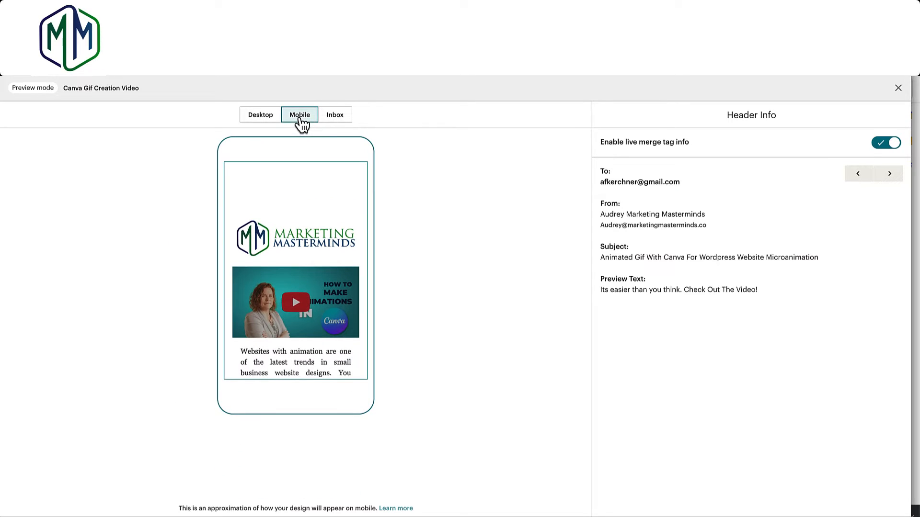
pyautogui.scroll(-8, 318, 232)
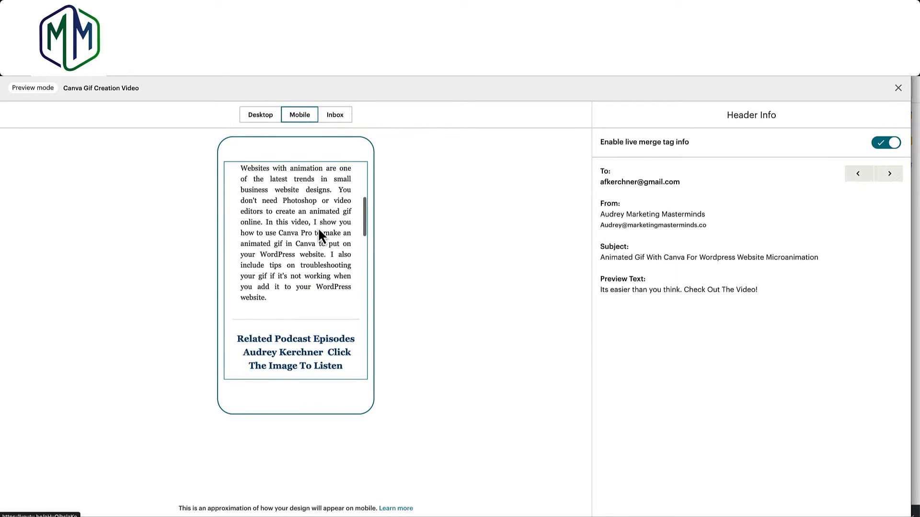
pyautogui.scroll(-10, 318, 230)
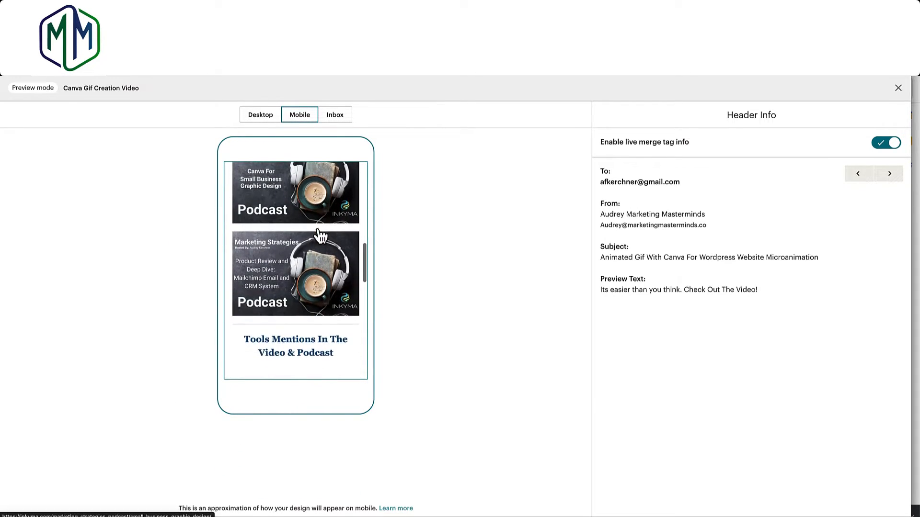
pyautogui.scroll(-10, 319, 235)
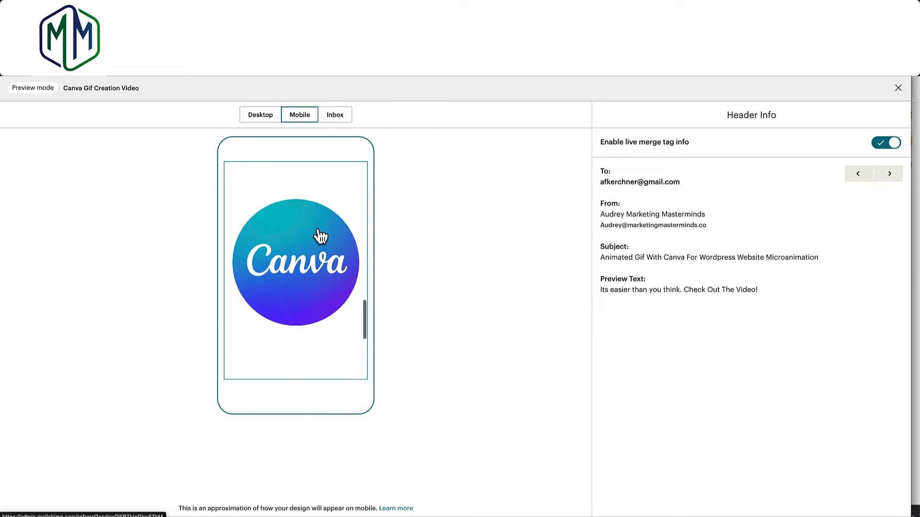
pyautogui.scroll(-4, 320, 234)
pyautogui.scroll(20, 320, 235)
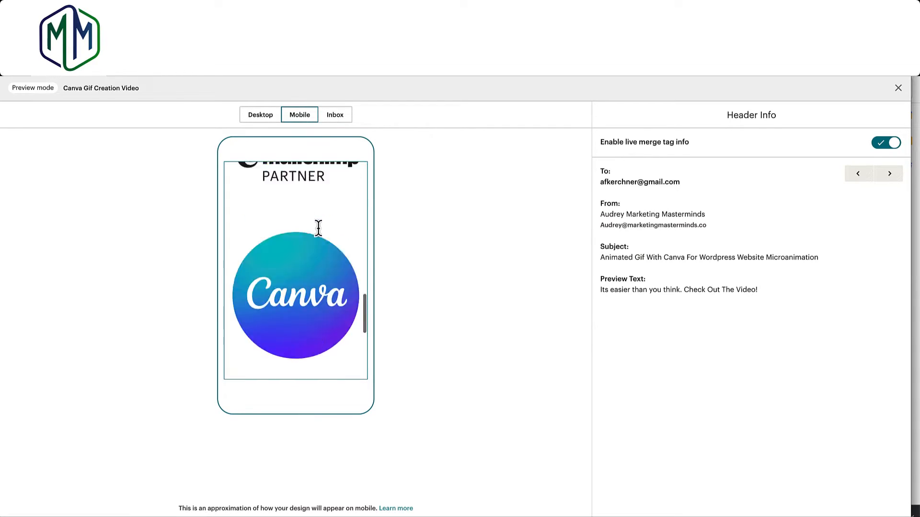
pyautogui.click(897, 91)
# Open the campaign's preview and testing options.
pyautogui.click(735, 90)
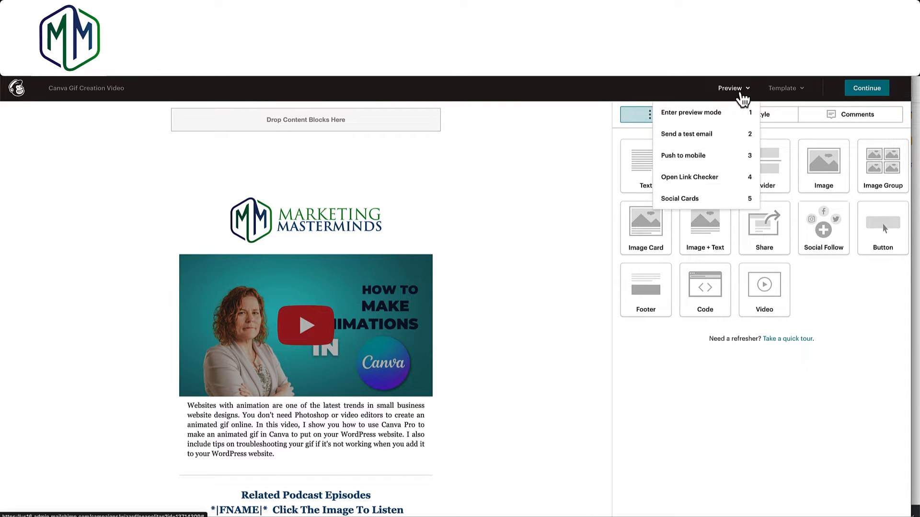